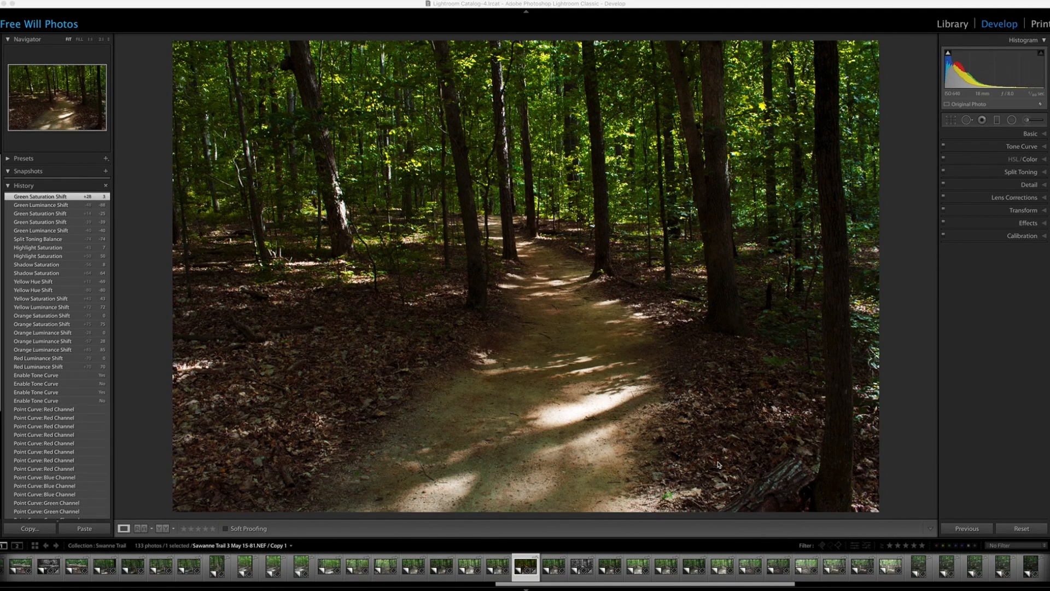
# - Compare the edited forest trail photo with its unedited original
pyautogui.click(903, 313)
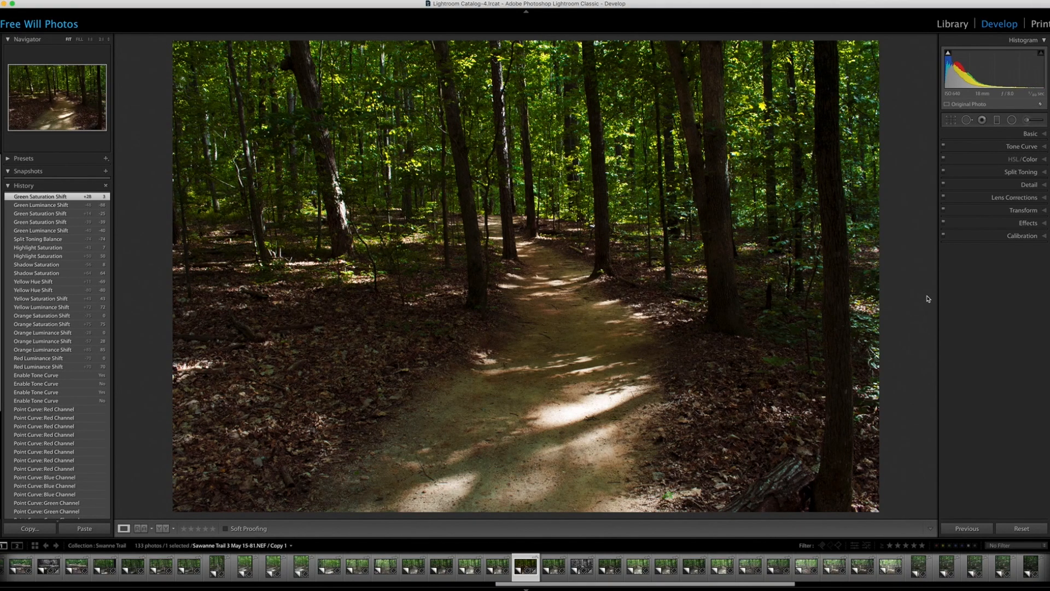
pyautogui.press('\\')
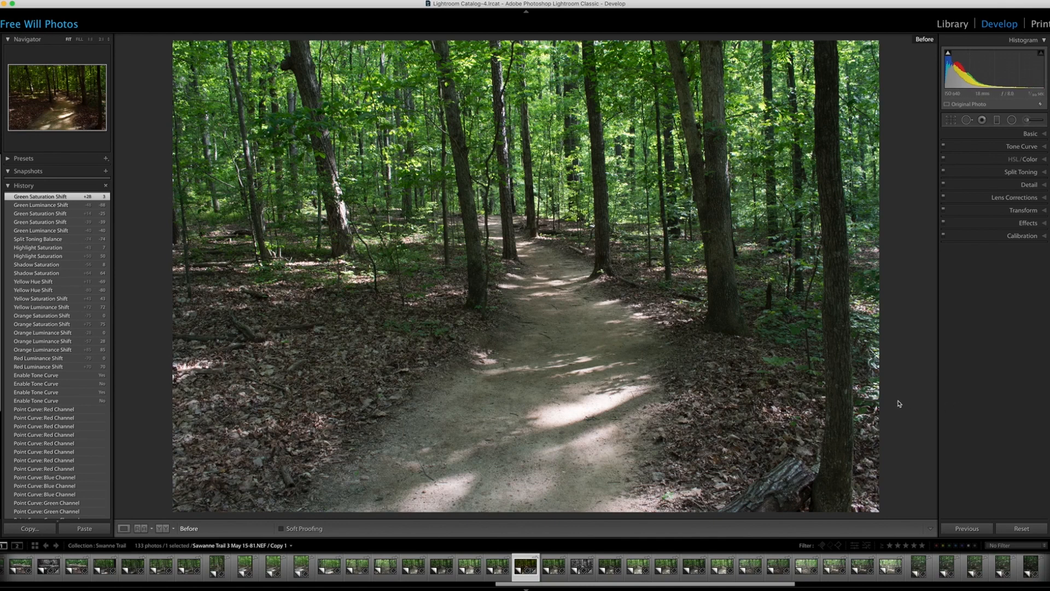
pyautogui.press('\\')
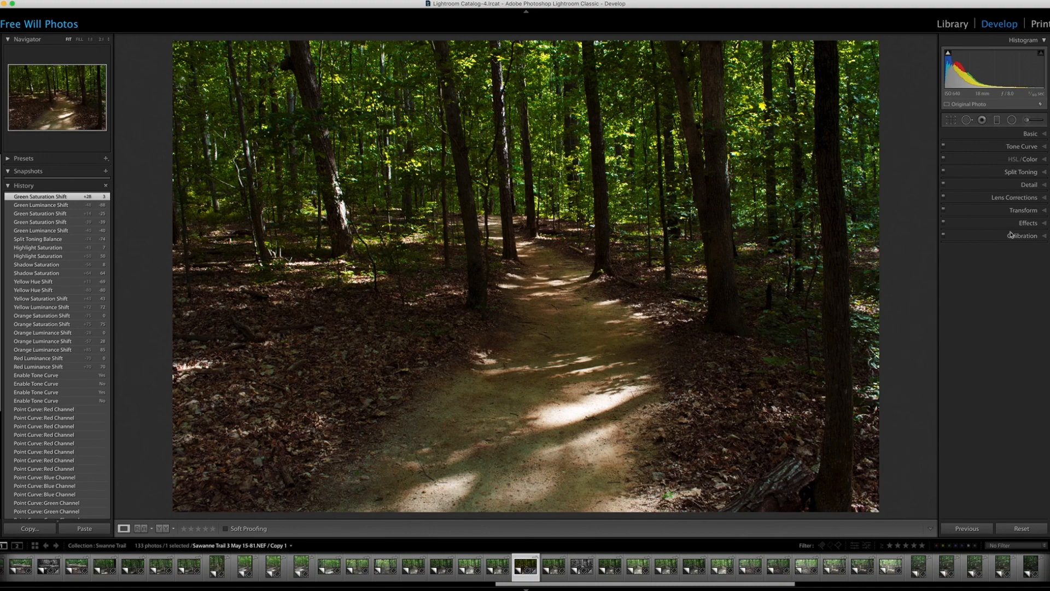
# - Preview the black clipping of the photo and set the Blacks to -10
pyautogui.click(1025, 135)
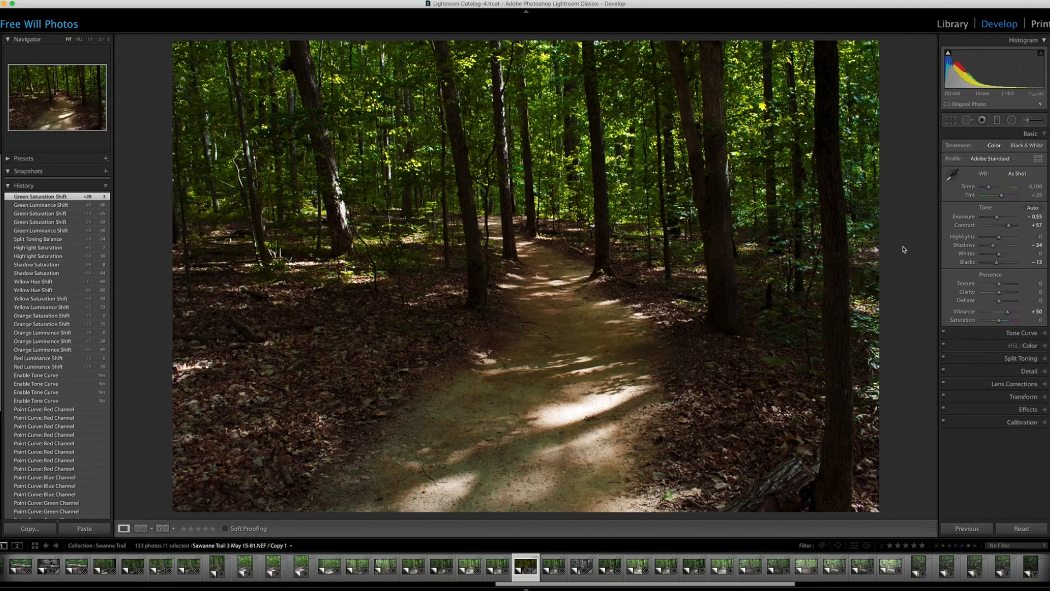
pyautogui.keyDown('alt'); pyautogui.click(997, 264); pyautogui.keyUp('alt')
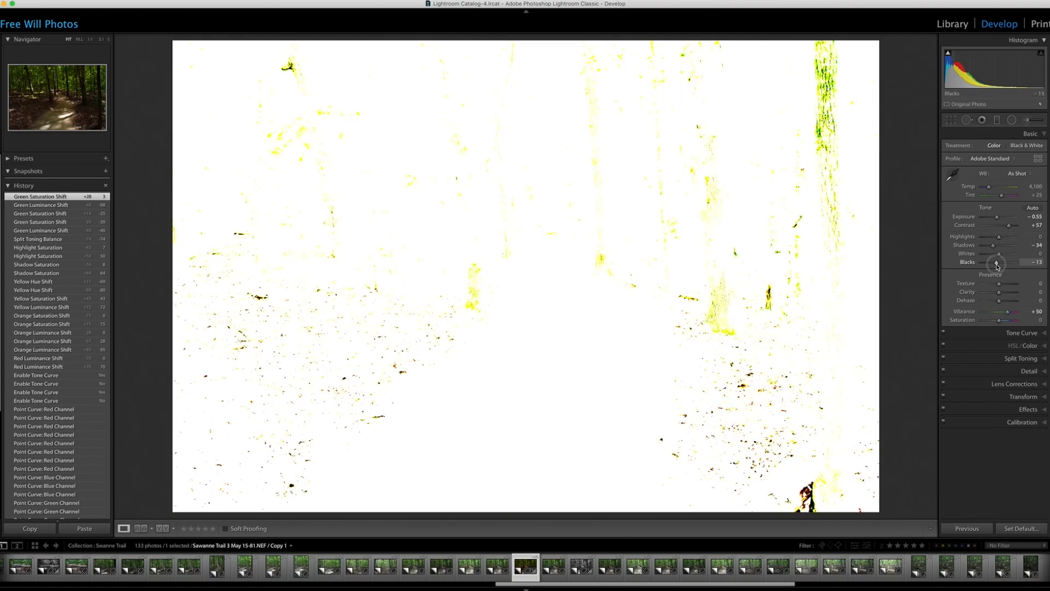
pyautogui.moveTo(997, 265); pyautogui.dragTo(997, 266)
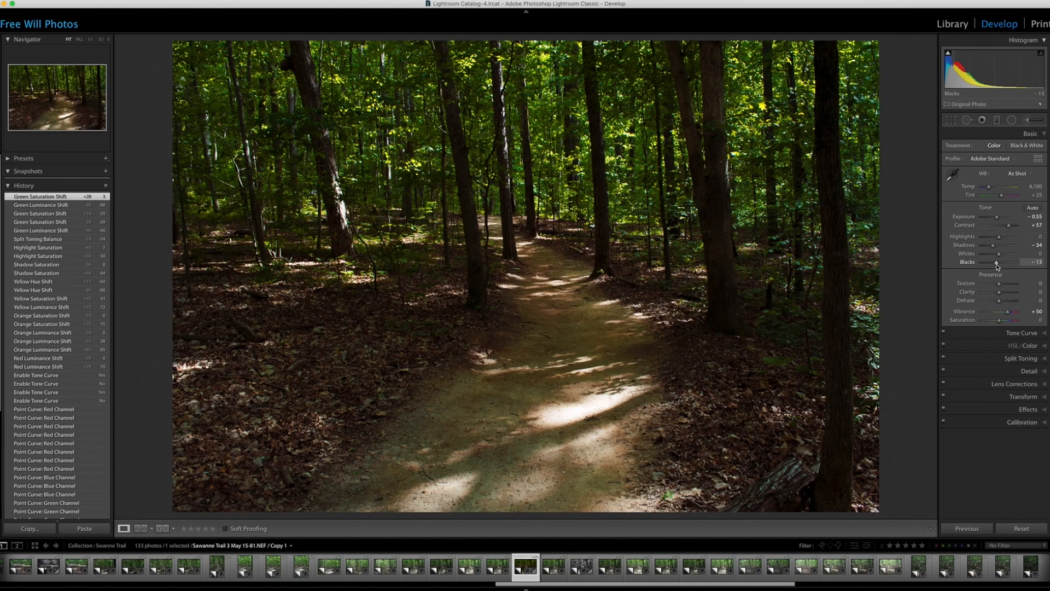
pyautogui.click(1036, 264)
pyautogui.press('BackSpace')
pyautogui.press('Return')
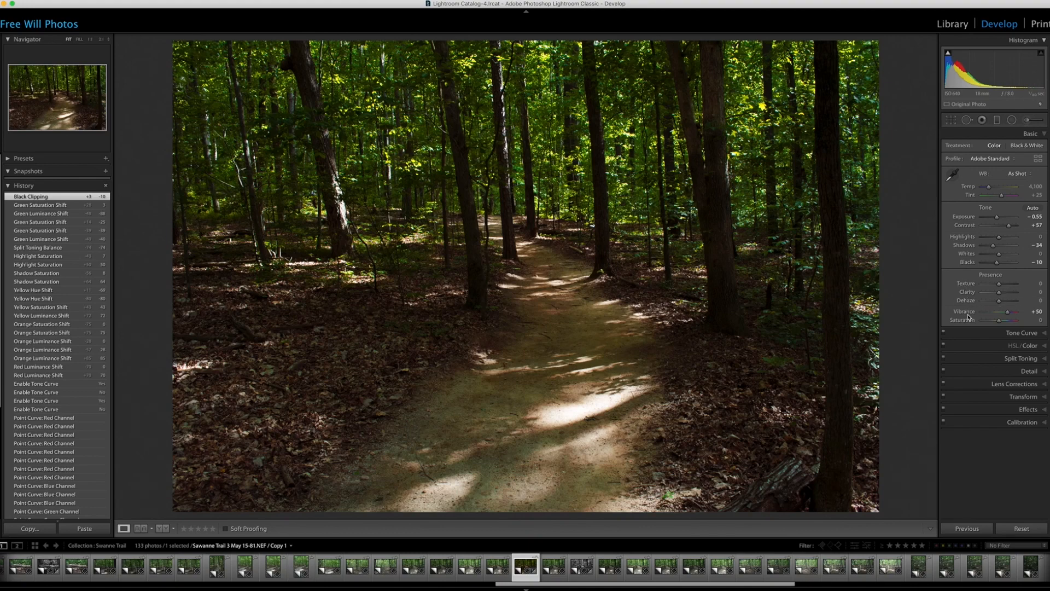
# - Try slight changes to the Vibrance and return it to +50
pyautogui.moveTo(1008, 315); pyautogui.dragTo(1010, 316)
pyautogui.click(1008, 315)
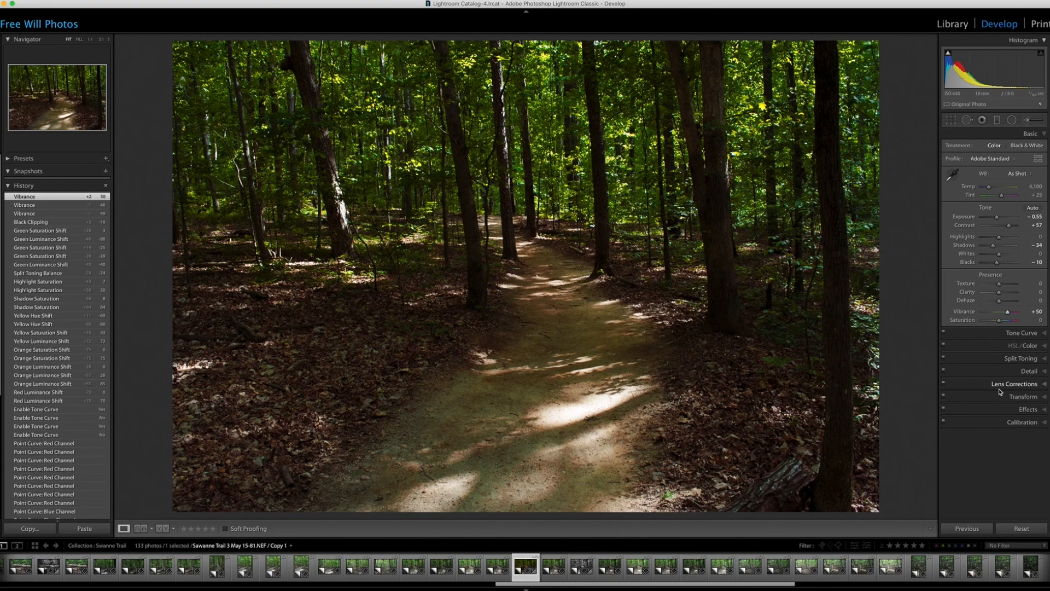
pyautogui.click(1045, 134)
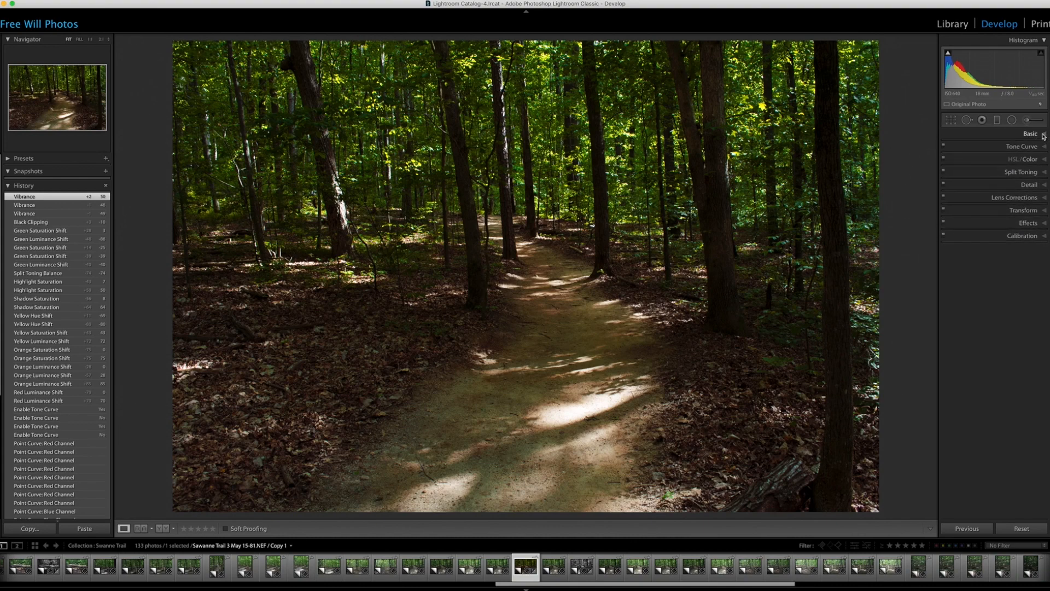
# - Review the point tone curves of the Red, Green, Blue and RGB channels
pyautogui.click(1044, 148)
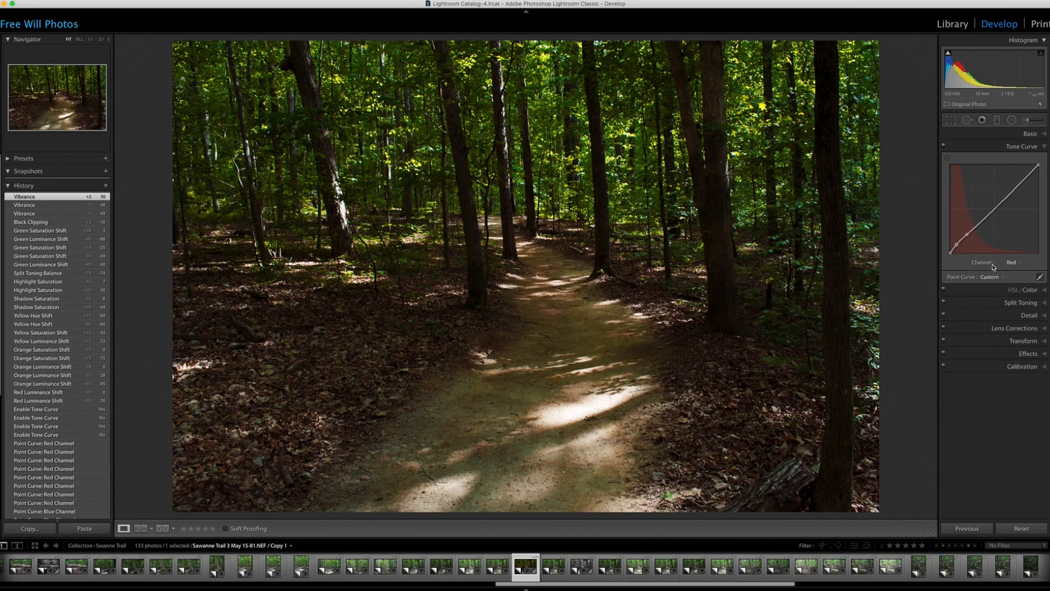
pyautogui.click(1013, 263)
pyautogui.click(1012, 269)
pyautogui.click(1007, 263)
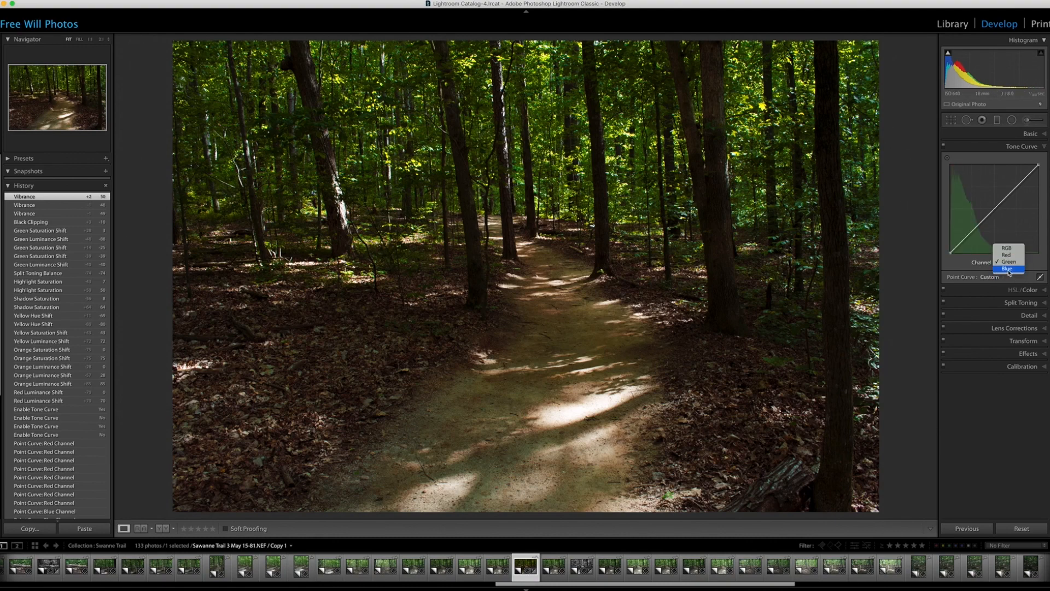
pyautogui.click(1007, 269)
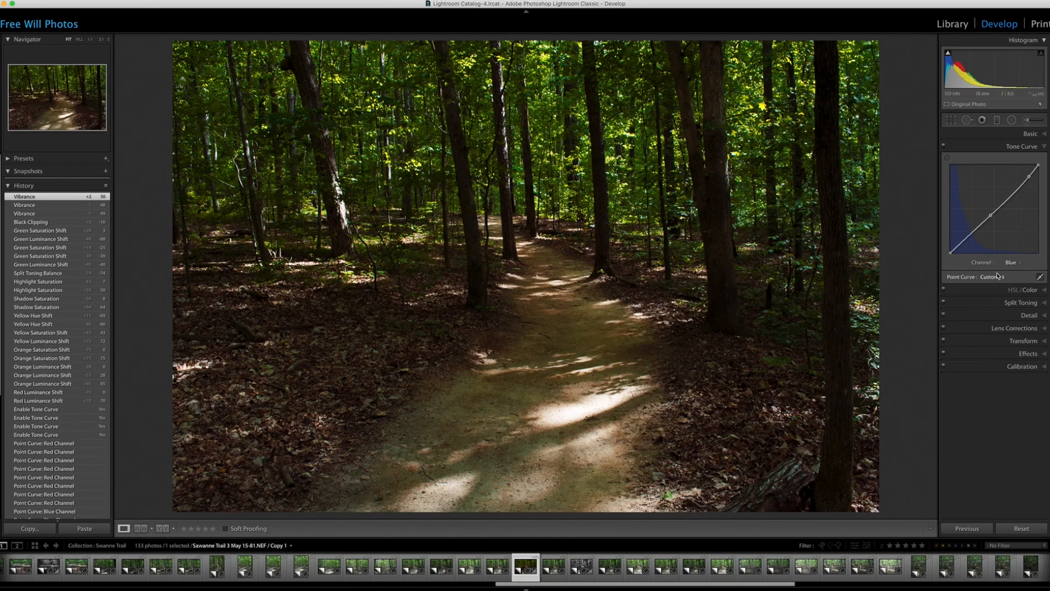
pyautogui.click(1013, 263)
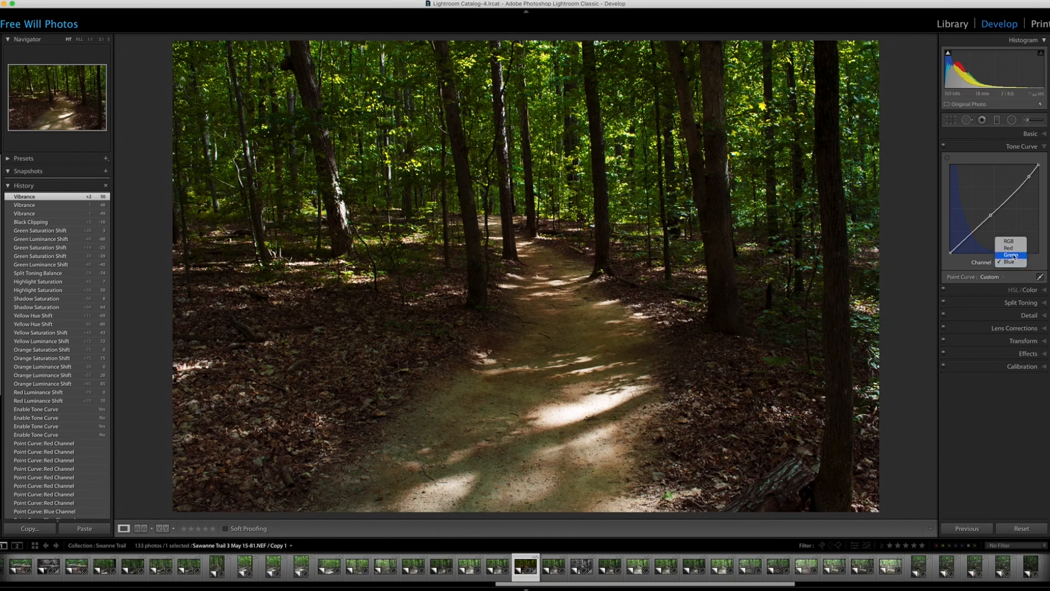
pyautogui.click(1011, 243)
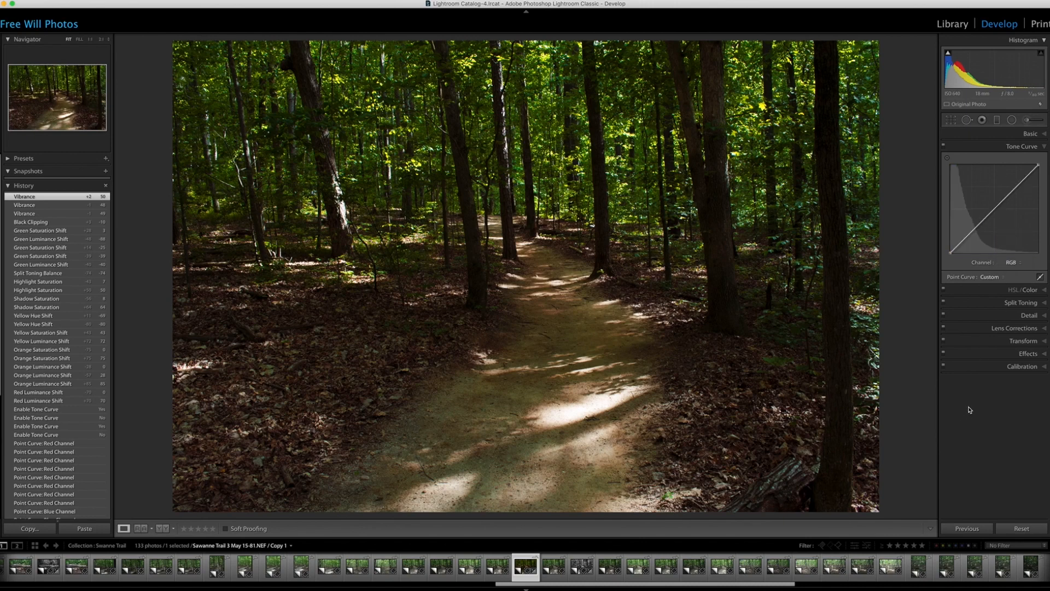
pyautogui.click(1045, 149)
# - Try a Yellow hue of -80 in the HSL/Color settings and revert to the latest Vibrance state in the history
pyautogui.click(1040, 160)
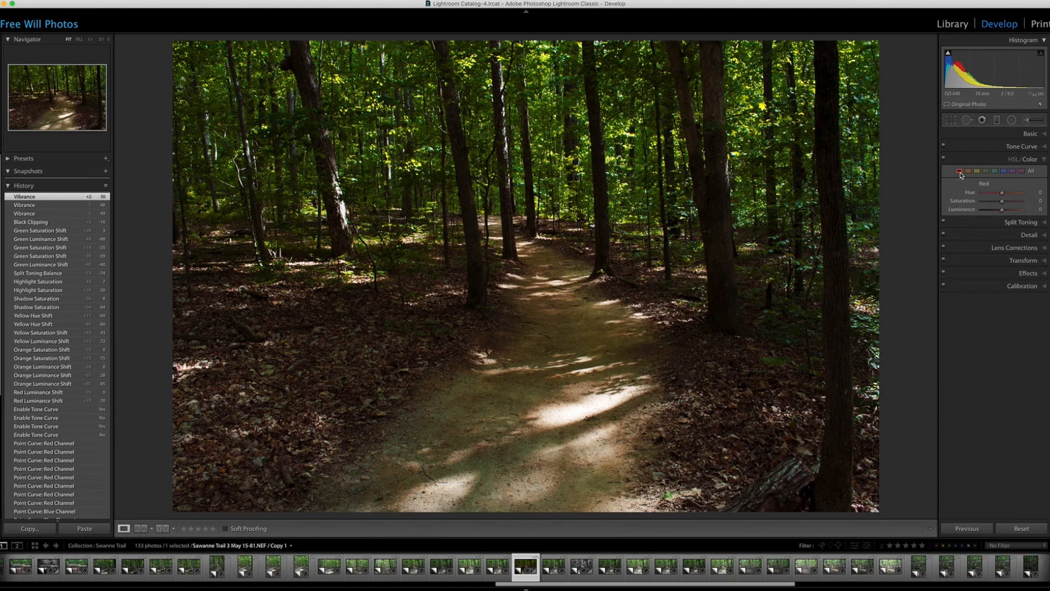
pyautogui.click(969, 172)
pyautogui.click(977, 172)
pyautogui.moveTo(989, 195)
pyautogui.mouseDown()
pyautogui.moveTo(1003, 194)
pyautogui.moveTo(987, 195)
pyautogui.mouseUp()
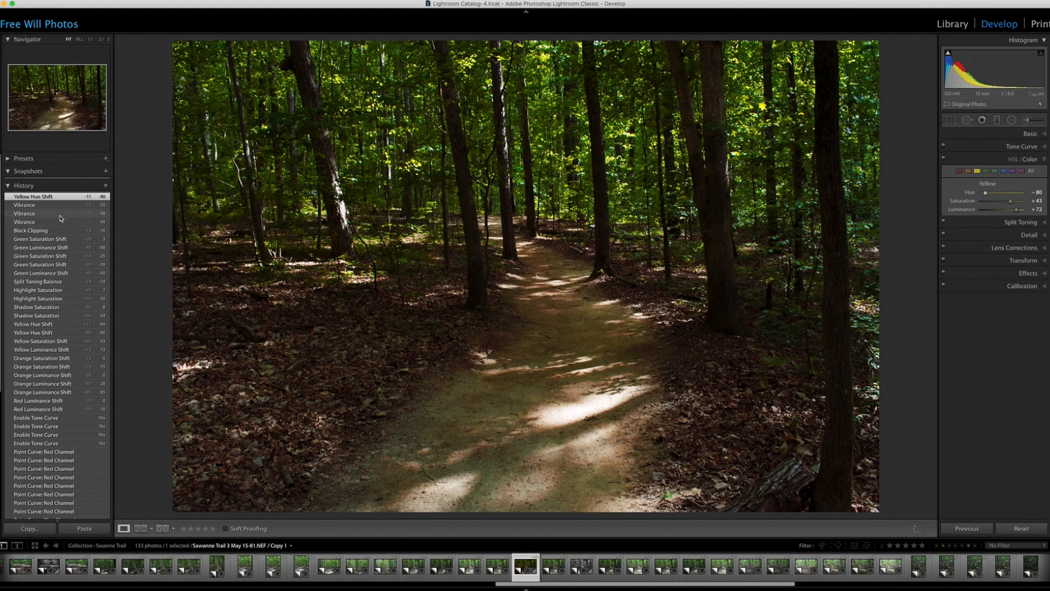
pyautogui.click(32, 206)
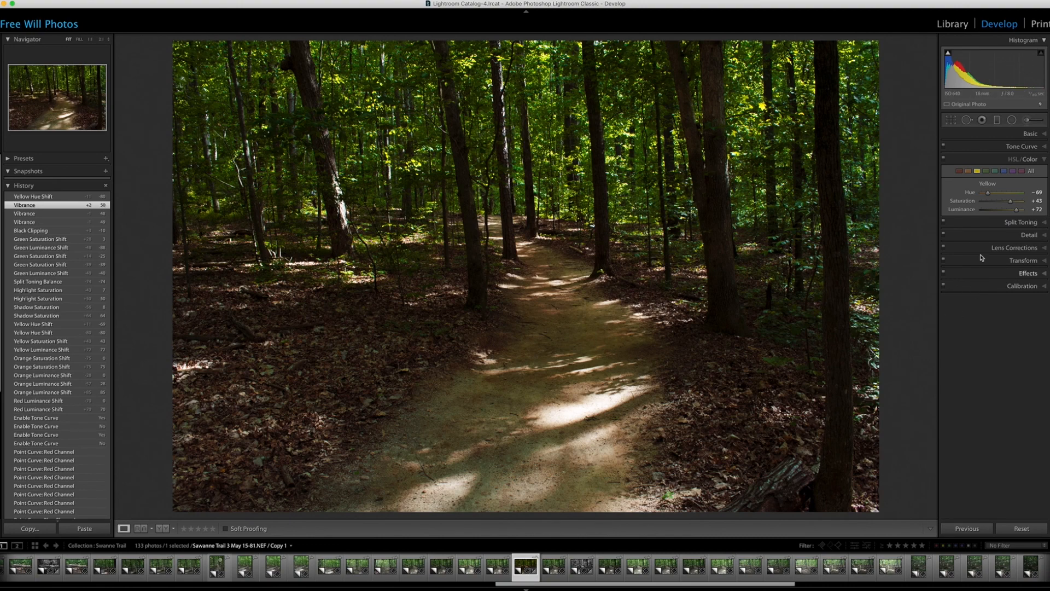
# - Review the Green and Aqua adjustments in the HSL/Color settings
pyautogui.click(986, 171)
pyautogui.click(995, 172)
pyautogui.click(1042, 159)
# - Try a split-toning highlight saturation of 88 and return it to 7
pyautogui.click(1021, 171)
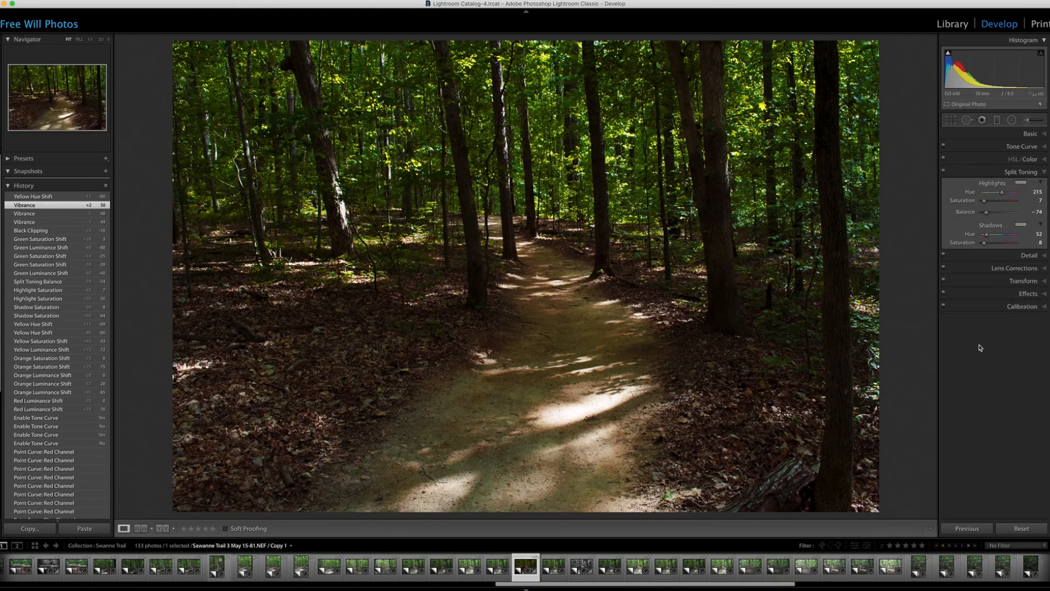
pyautogui.click(1025, 186)
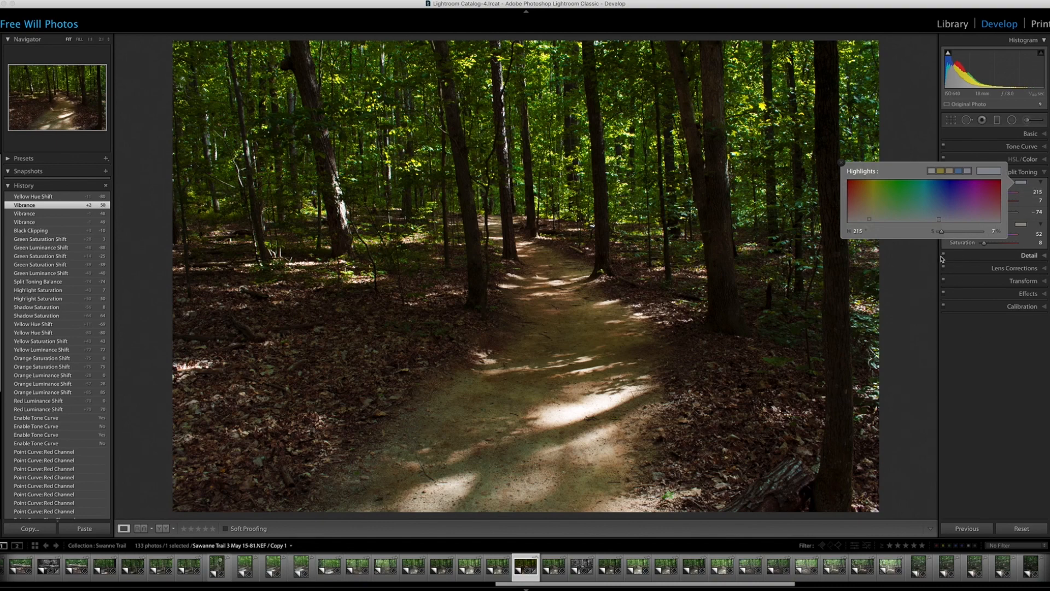
pyautogui.moveTo(941, 233); pyautogui.dragTo(977, 236)
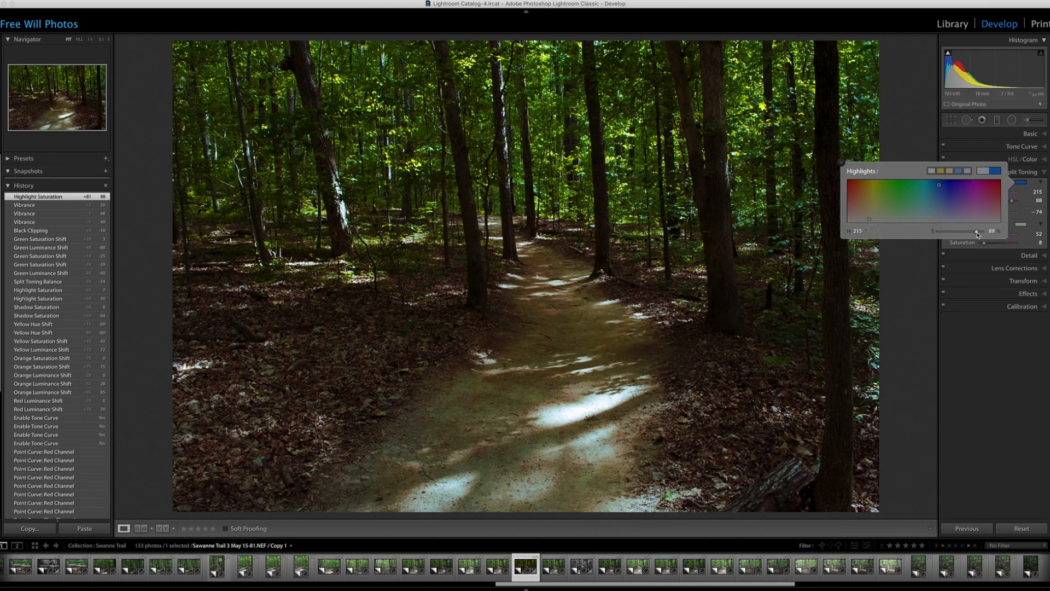
pyautogui.moveTo(978, 235); pyautogui.dragTo(941, 238)
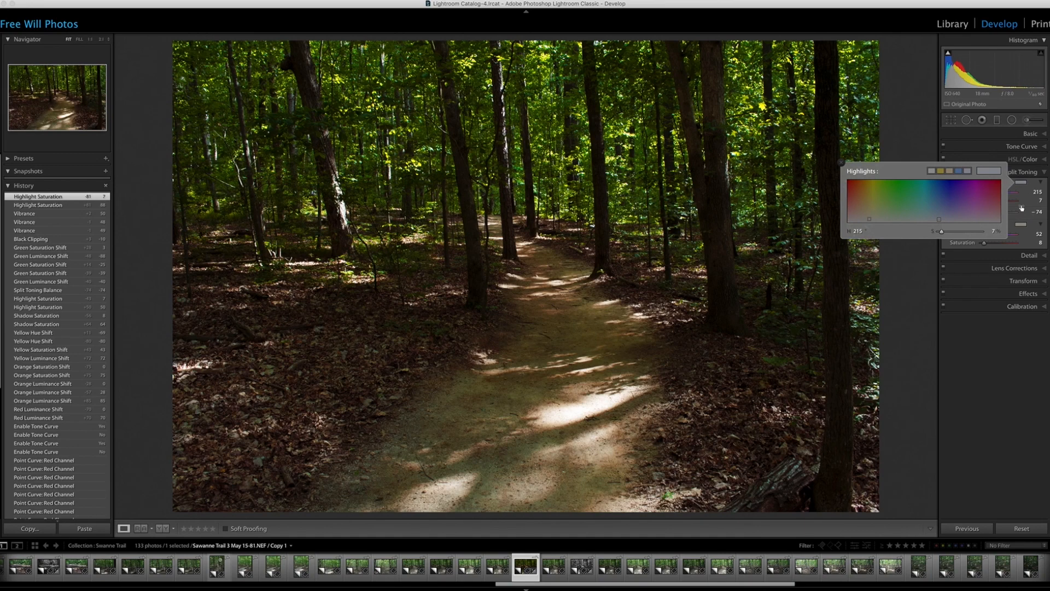
pyautogui.click(1006, 343)
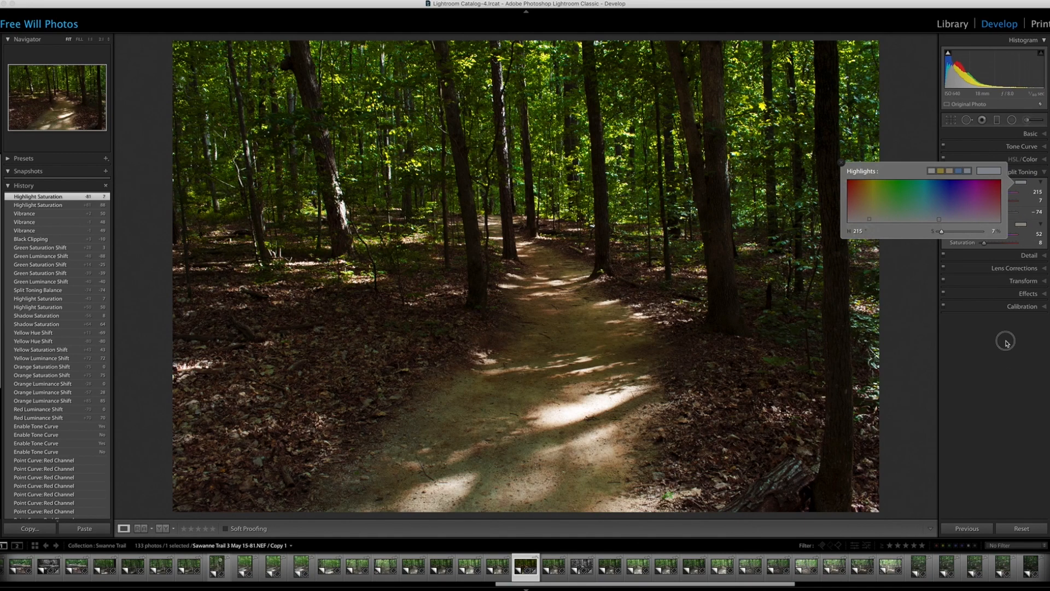
# - Test stronger split-toning shadow saturation up to 51 and set it to 7
pyautogui.click(1021, 226)
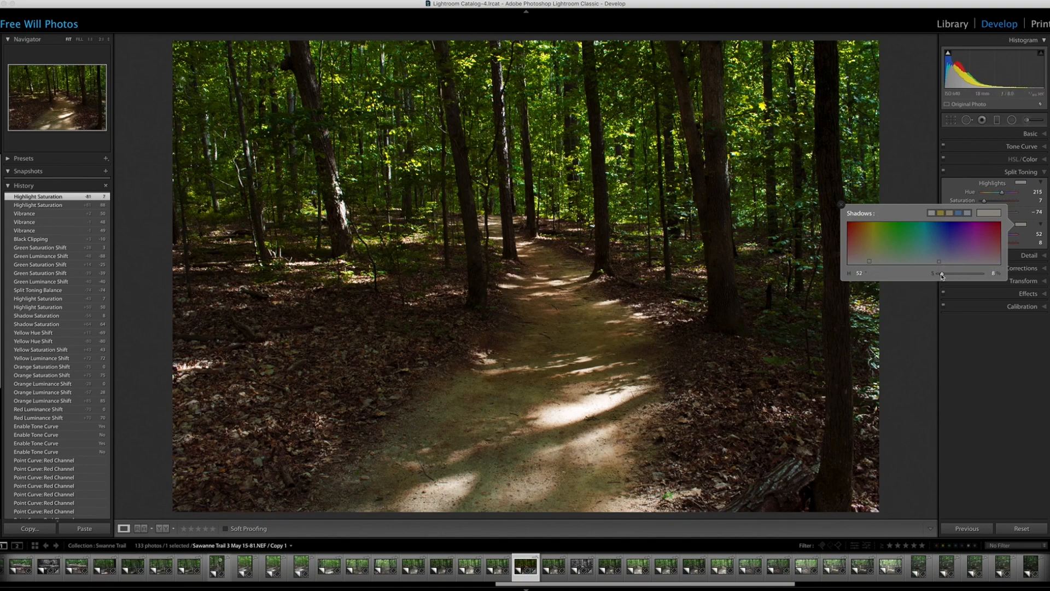
pyautogui.moveTo(941, 275); pyautogui.dragTo(962, 276)
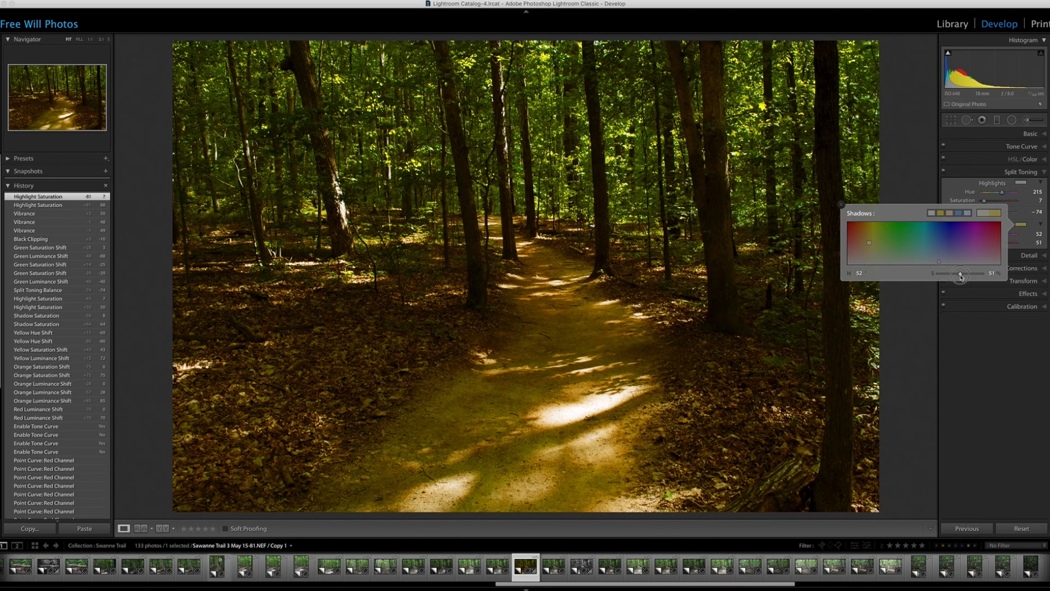
pyautogui.moveTo(961, 277); pyautogui.dragTo(943, 278)
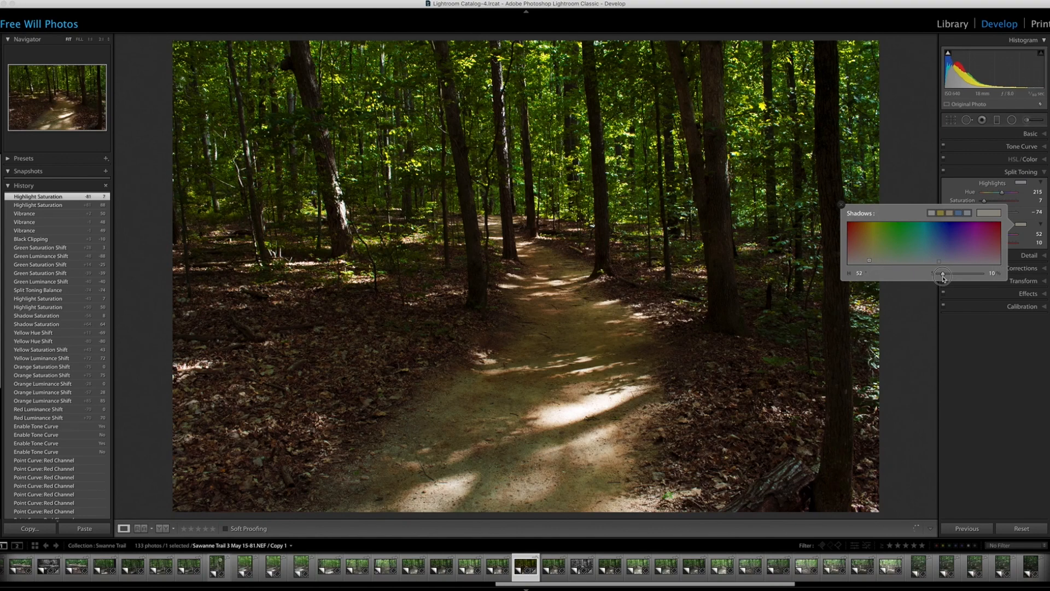
pyautogui.moveTo(944, 278); pyautogui.dragTo(941, 278)
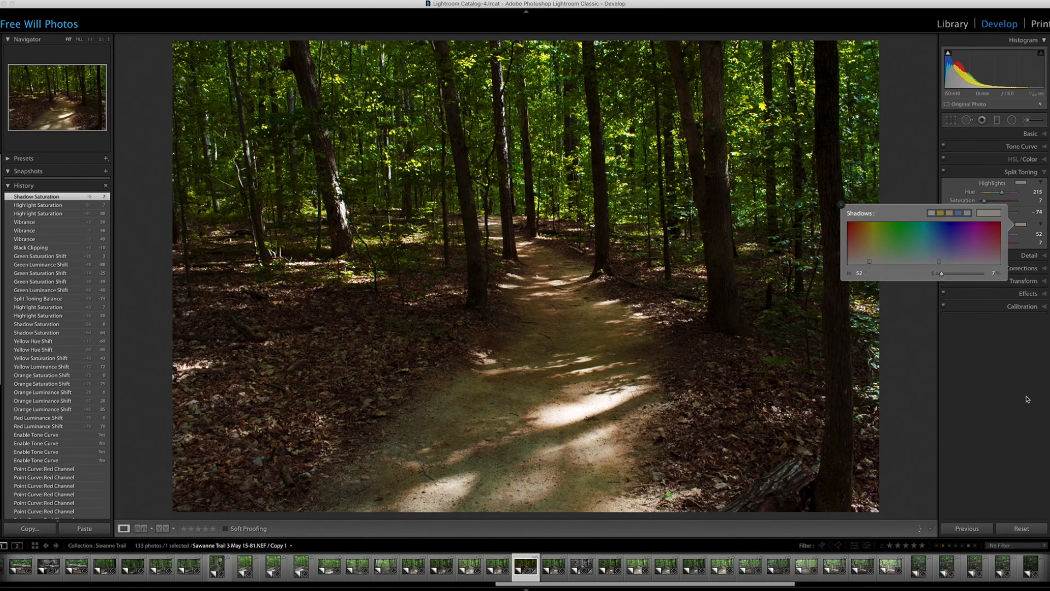
pyautogui.click(1002, 359)
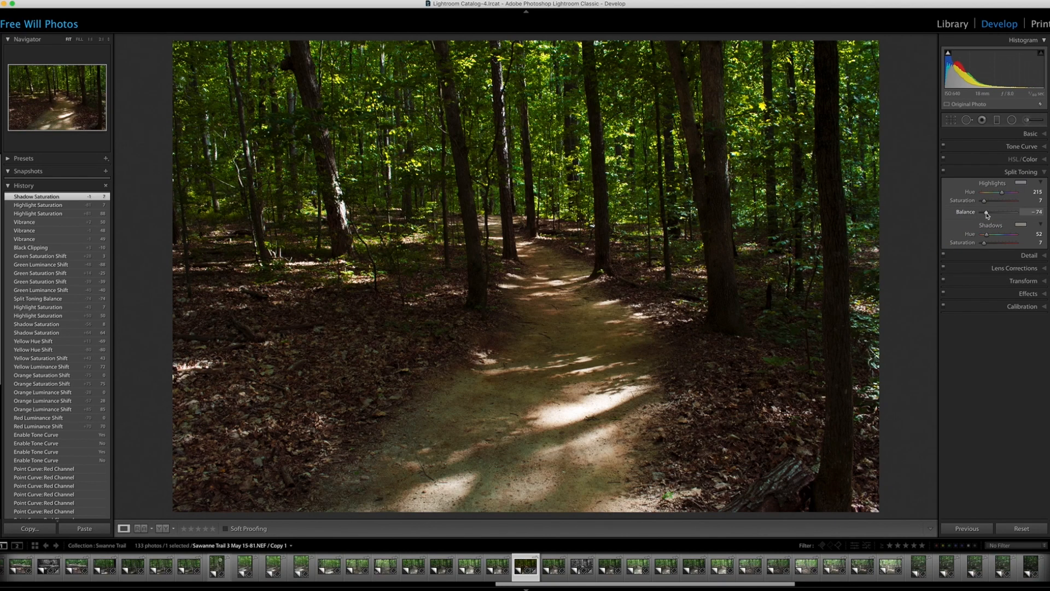
# - Try a split-toning balance of -80 and revert to the latest Shadow Saturation state in the history
pyautogui.moveTo(987, 215)
pyautogui.mouseDown()
pyautogui.moveTo(1032, 217)
pyautogui.moveTo(986, 217)
pyautogui.mouseUp()
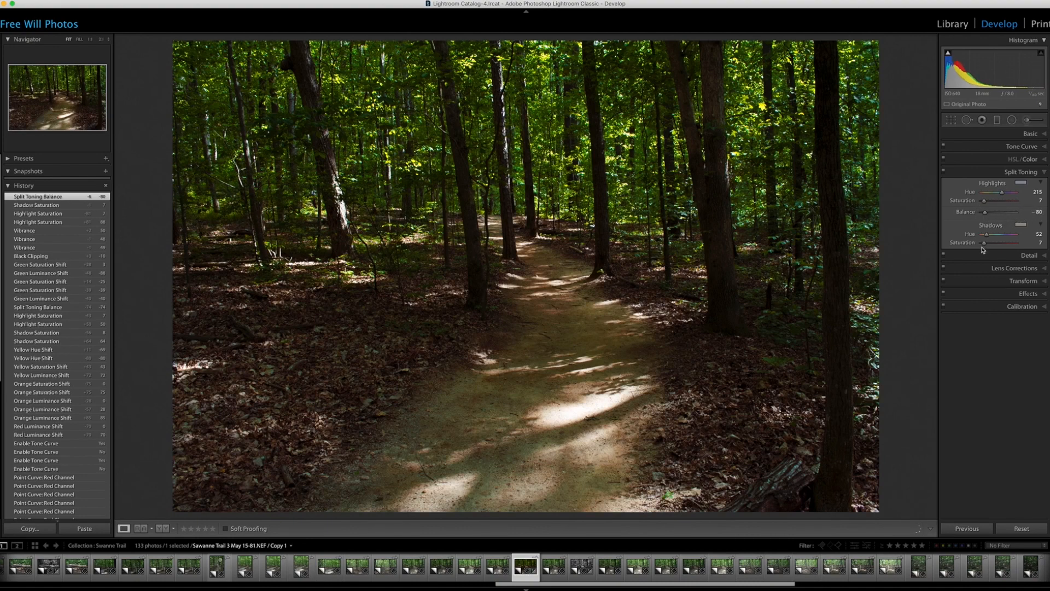
pyautogui.click(32, 206)
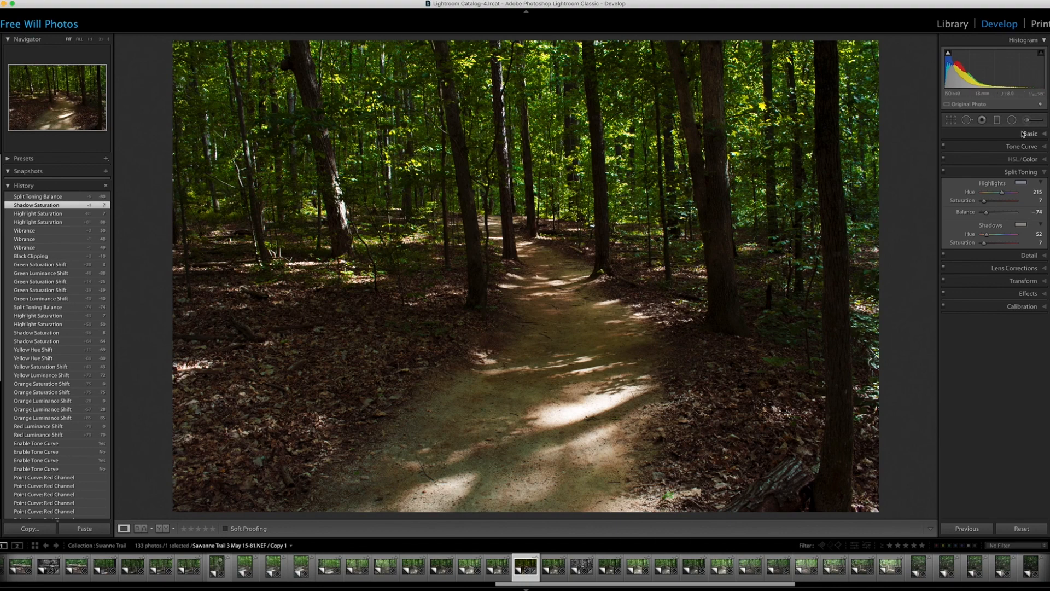
pyautogui.click(1044, 172)
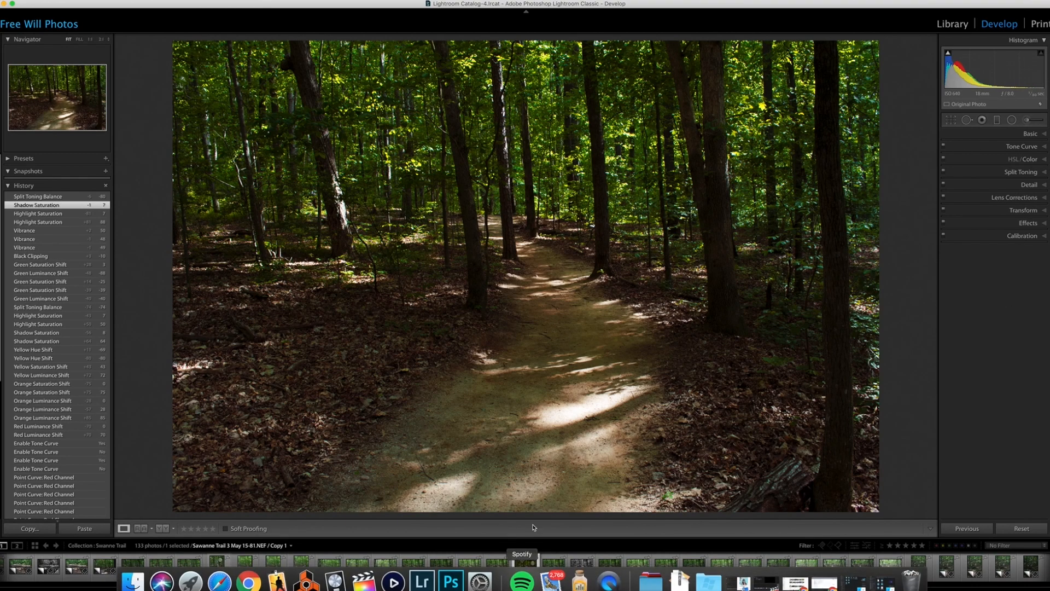
# - Hide the filmstrip and crop the photo tighter at its original aspect, excluding the large dark trunk and shifting the frame toward the lower trail
pyautogui.click(525, 589)
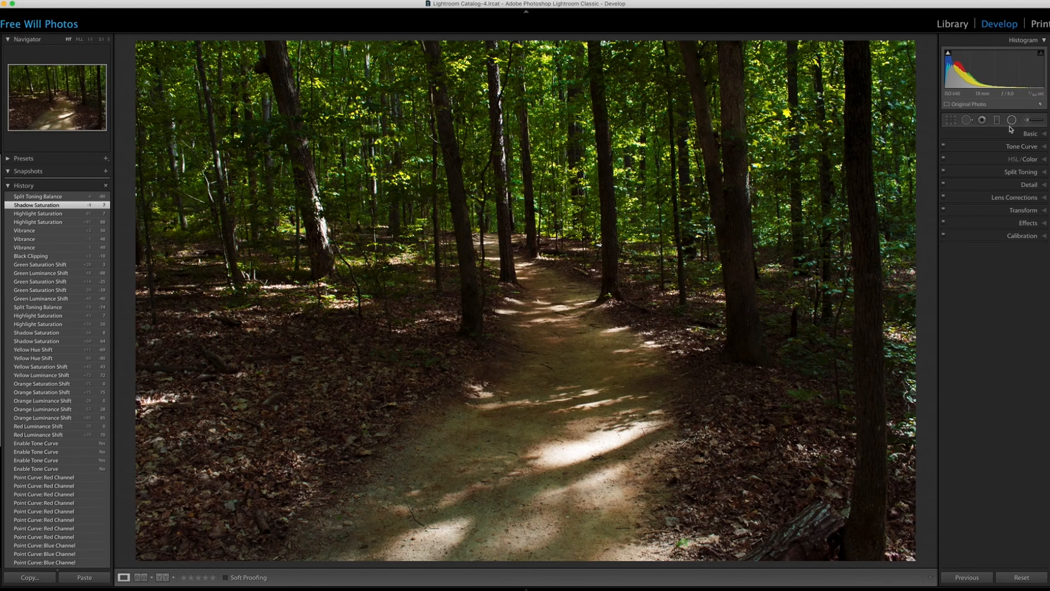
pyautogui.click(951, 119)
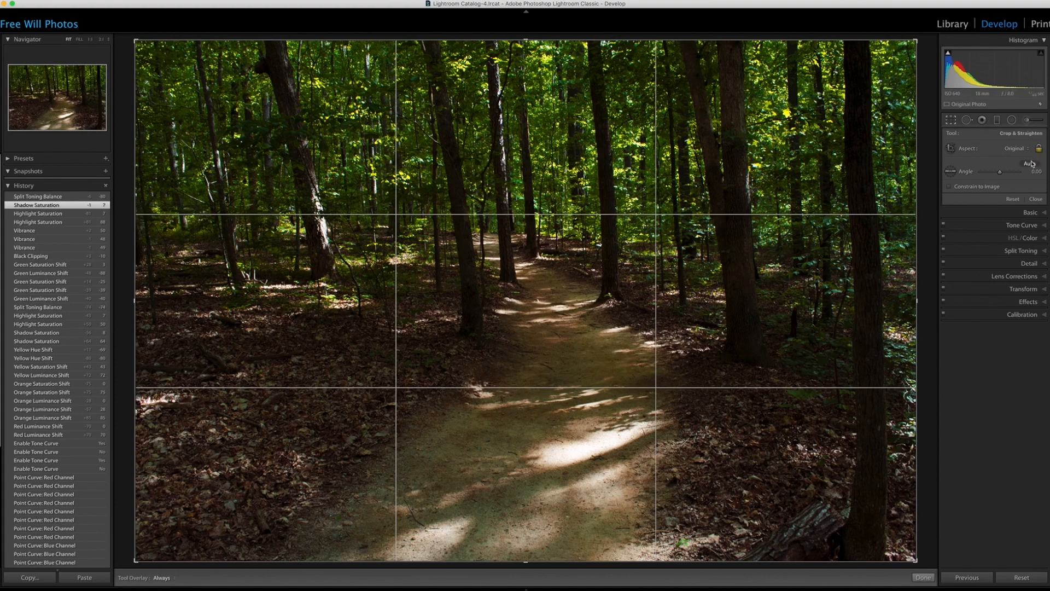
pyautogui.moveTo(918, 302); pyautogui.dragTo(853, 300)
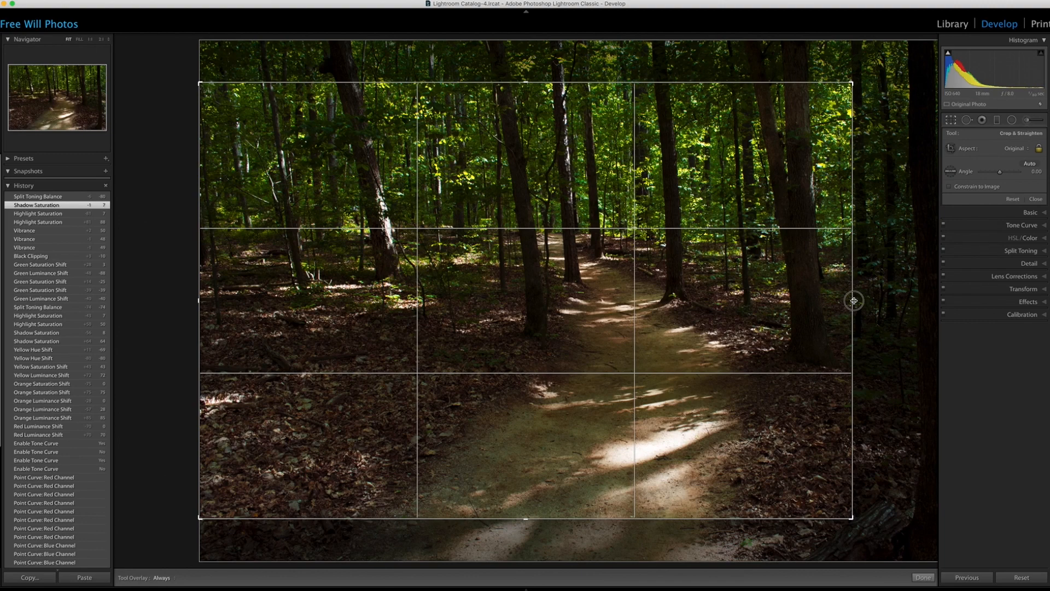
pyautogui.moveTo(853, 300); pyautogui.dragTo(853, 300)
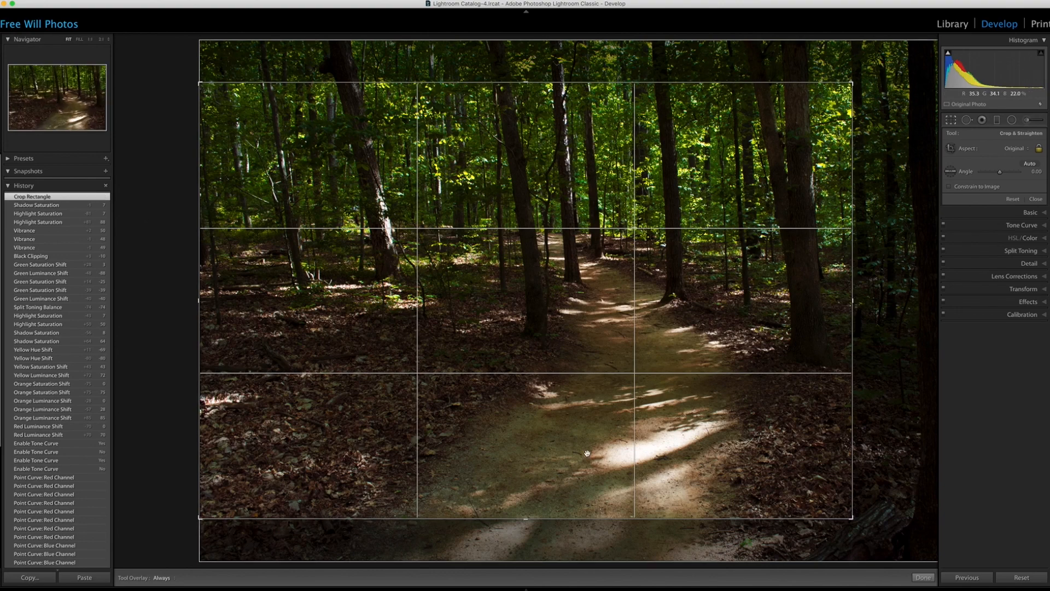
pyautogui.moveTo(647, 274); pyautogui.dragTo(647, 218)
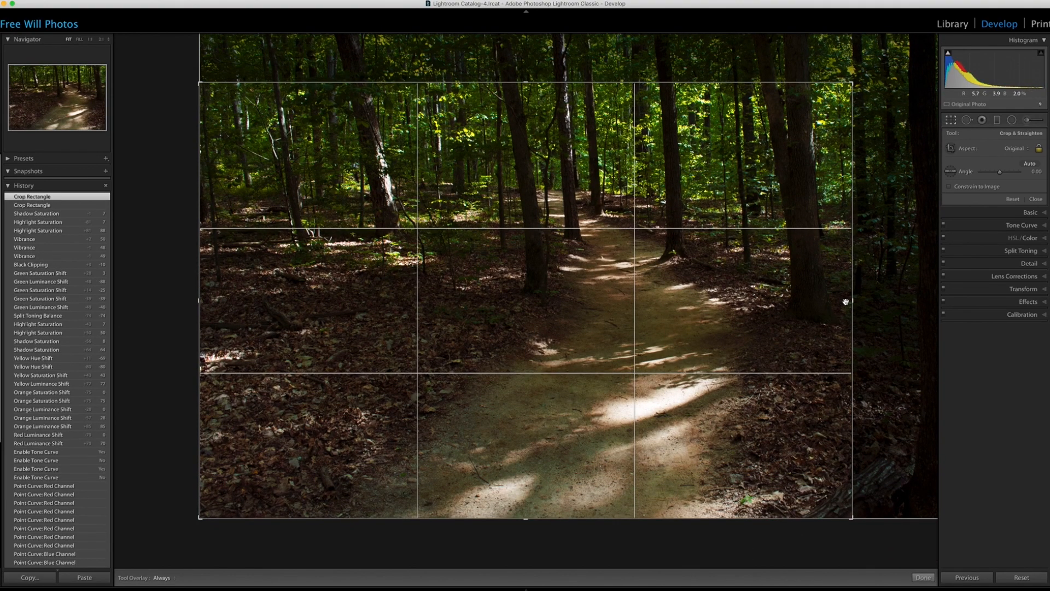
pyautogui.moveTo(850, 300); pyautogui.dragTo(837, 301)
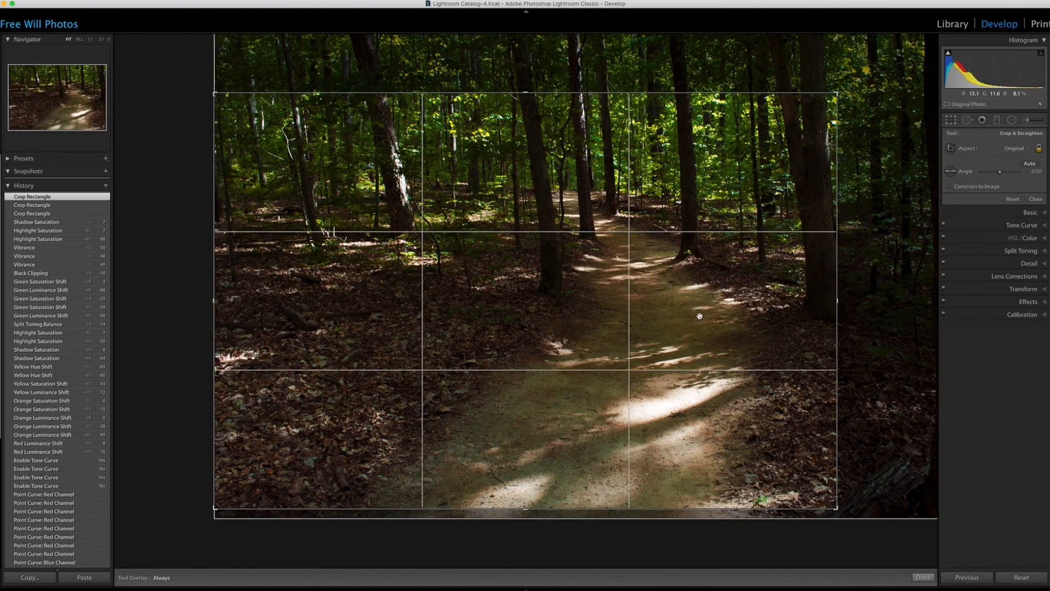
pyautogui.moveTo(664, 311); pyautogui.dragTo(664, 299)
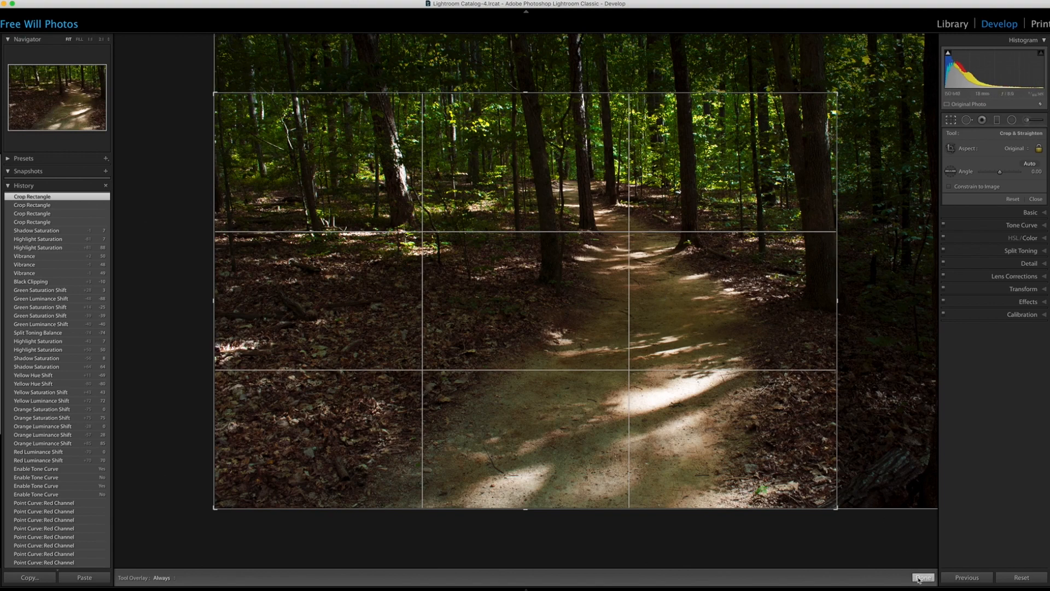
pyautogui.click(923, 578)
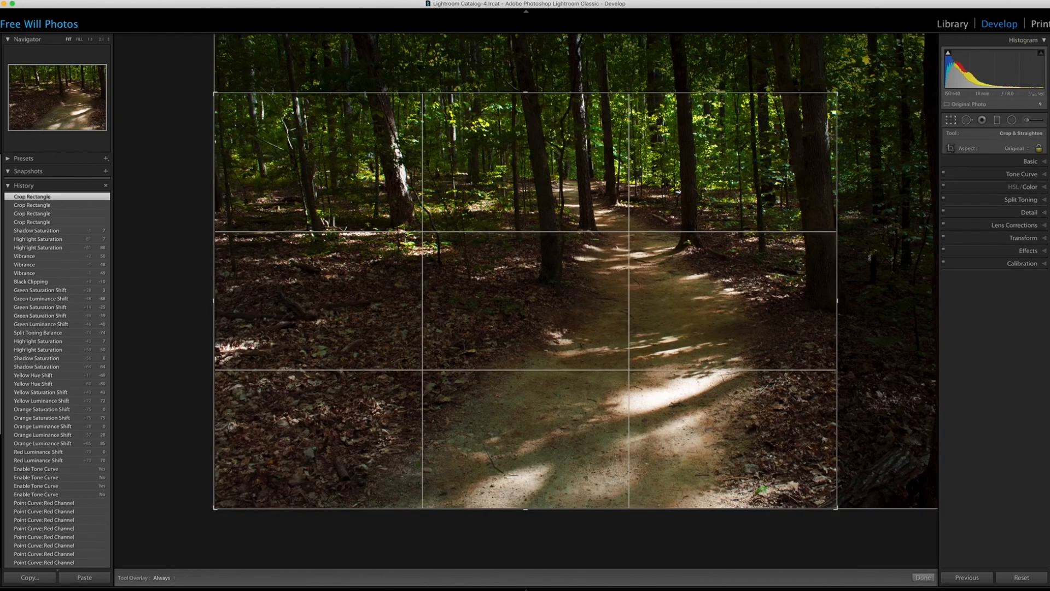
# - Reopen the crop and enlarge the frame slightly to include more of the trees and the log beside the trail
pyautogui.click(951, 121)
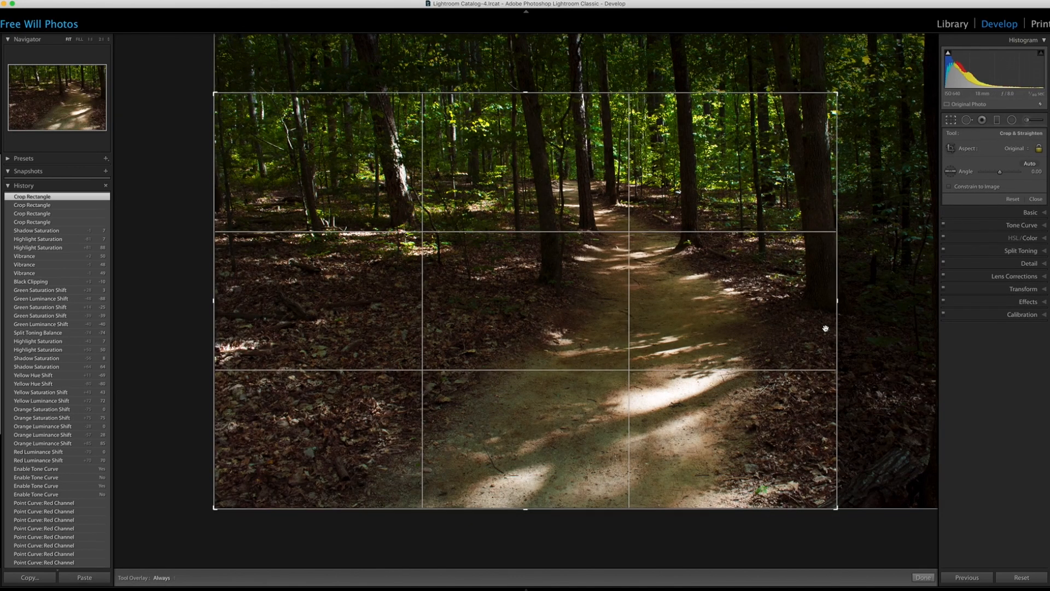
pyautogui.moveTo(839, 94); pyautogui.dragTo(866, 74)
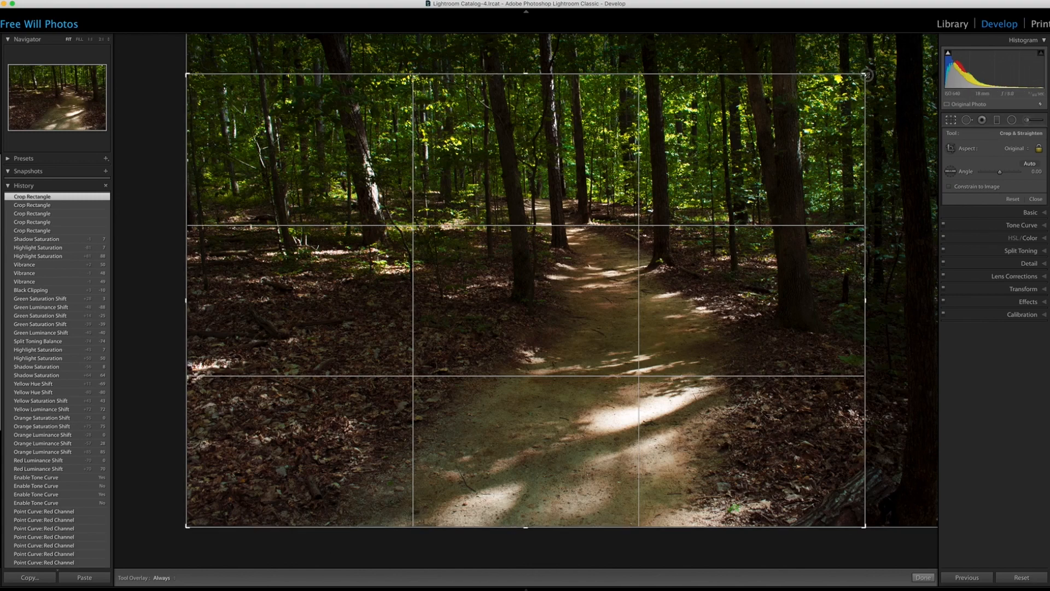
pyautogui.moveTo(867, 75); pyautogui.dragTo(873, 68)
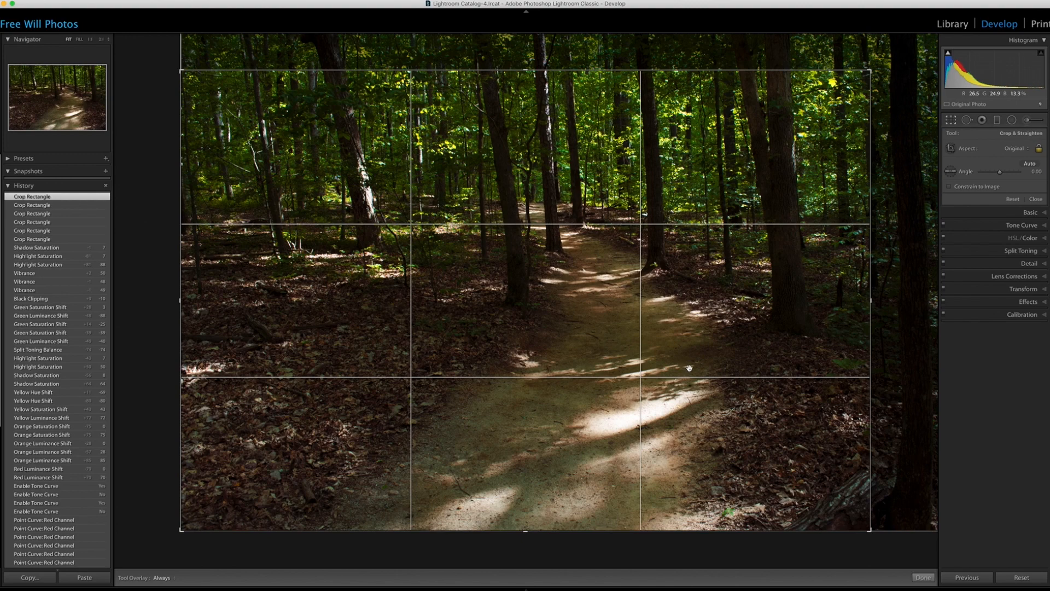
pyautogui.click(919, 577)
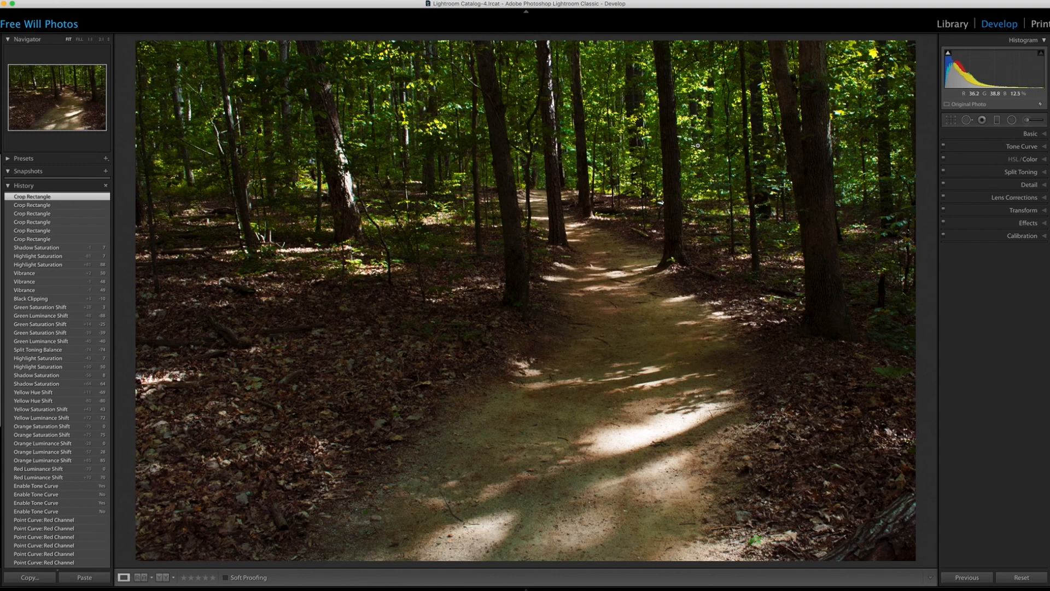
# - Tighten the crop from its left edge and shift the frame right so the trail runs through the middle third
pyautogui.click(952, 121)
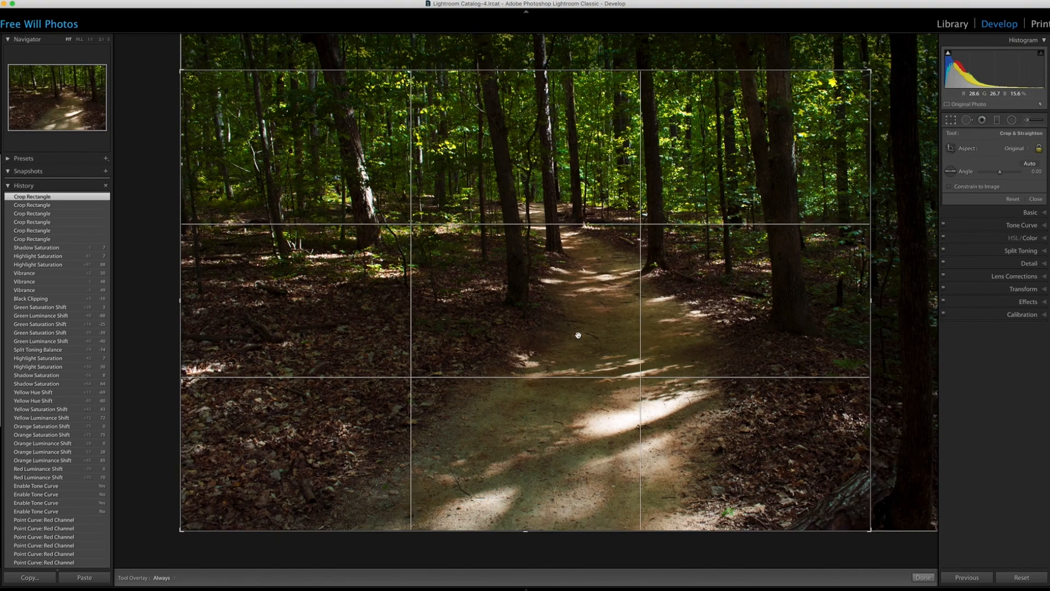
pyautogui.moveTo(183, 300); pyautogui.dragTo(230, 301)
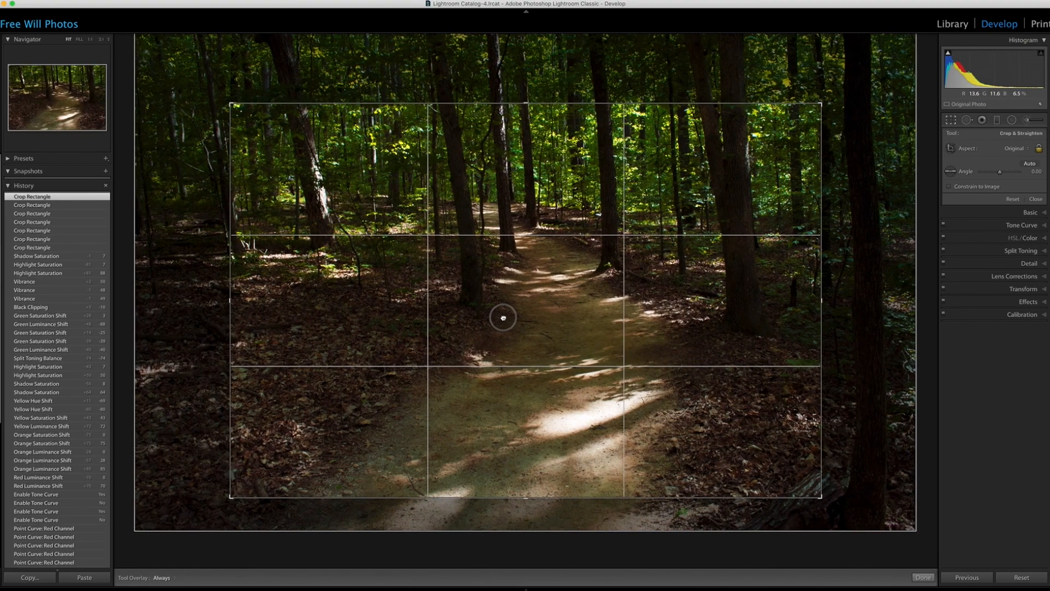
pyautogui.moveTo(503, 317); pyautogui.dragTo(467, 313)
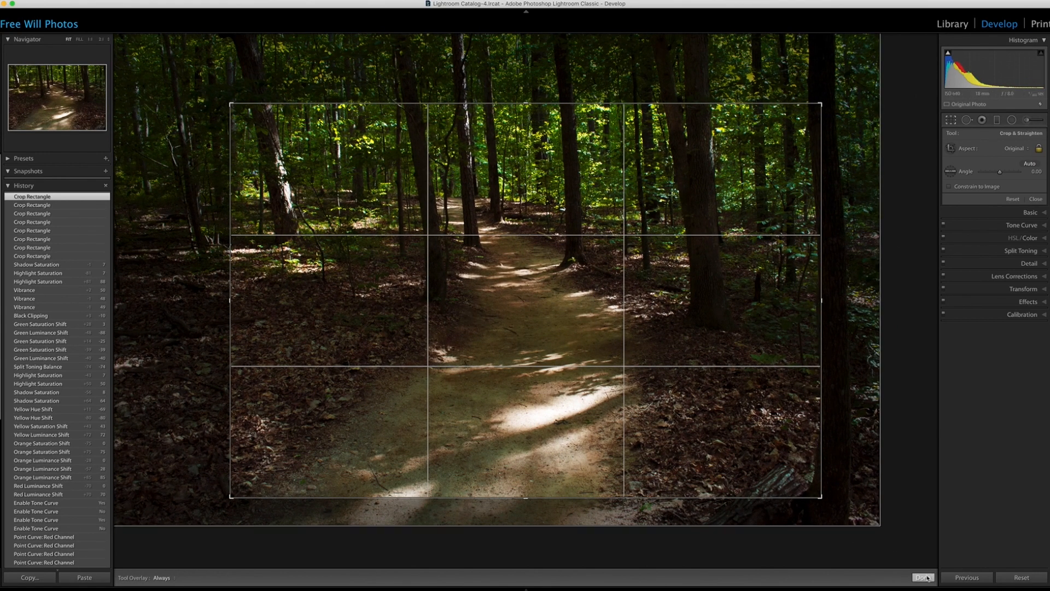
pyautogui.click(924, 577)
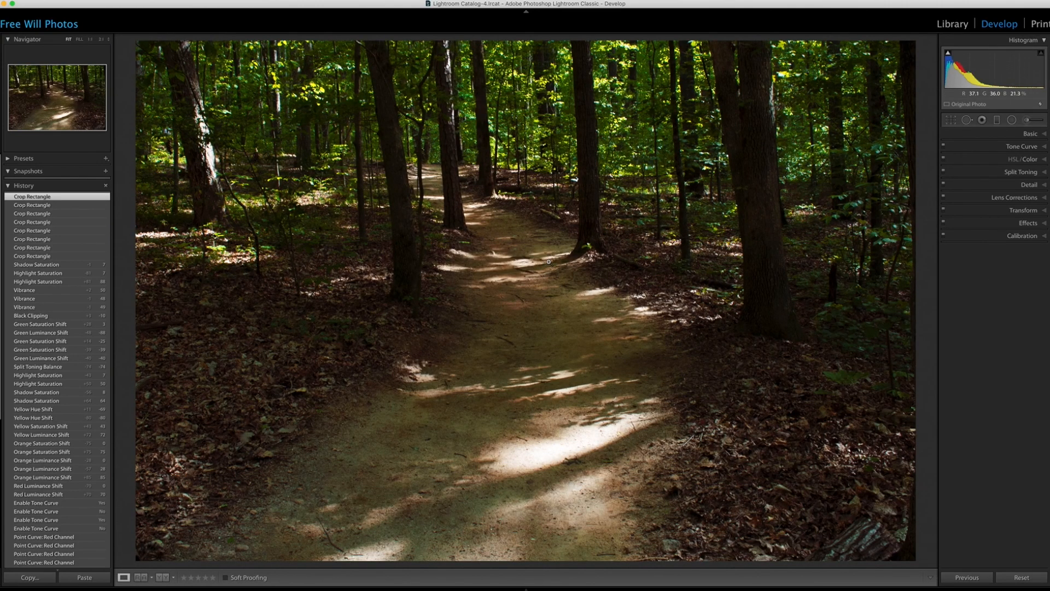
# - Widen the crop upward to show more canopy, trim its left side and reposition it so the dark trunk borders the frame's right edge
pyautogui.click(951, 120)
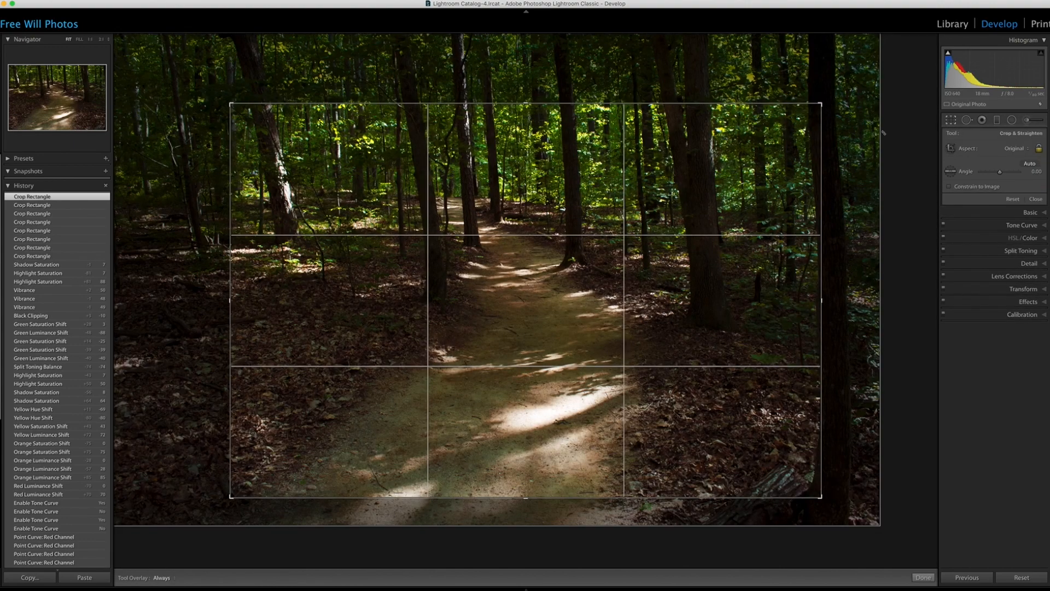
pyautogui.moveTo(526, 103); pyautogui.dragTo(522, 69)
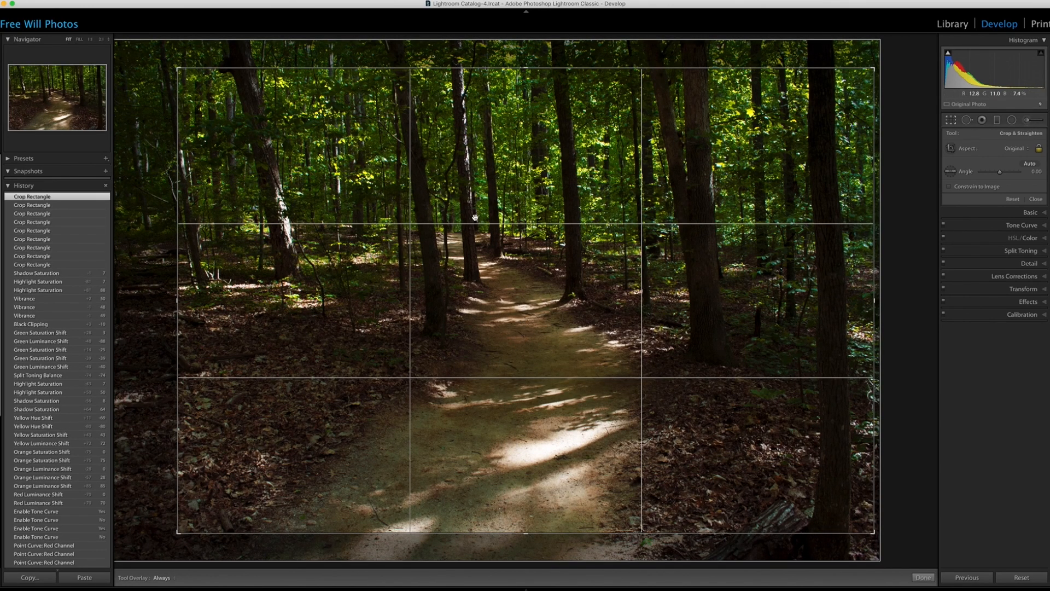
pyautogui.moveTo(515, 341); pyautogui.dragTo(557, 343)
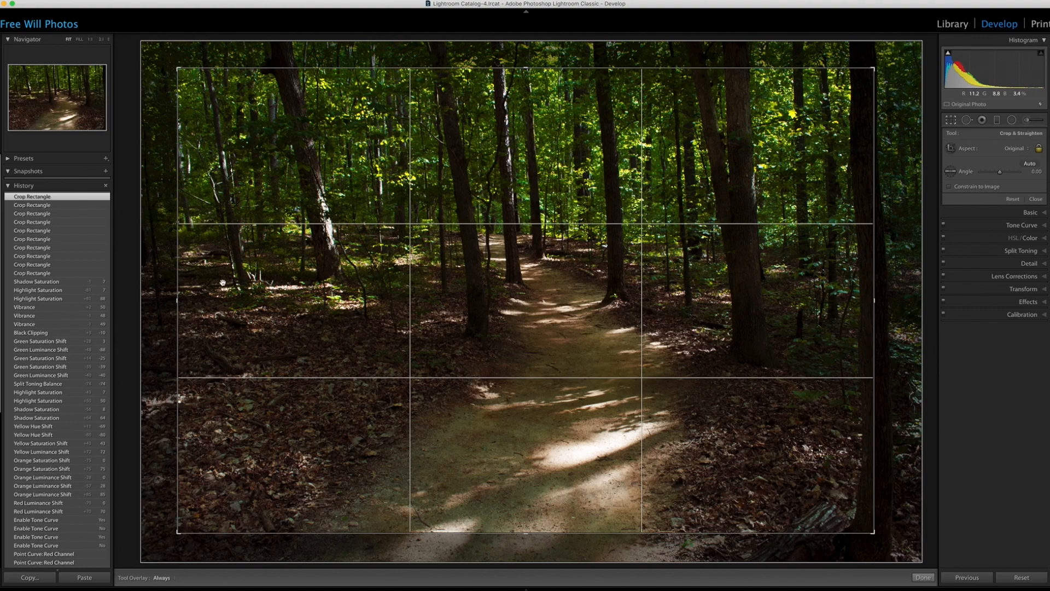
pyautogui.moveTo(176, 299); pyautogui.dragTo(193, 298)
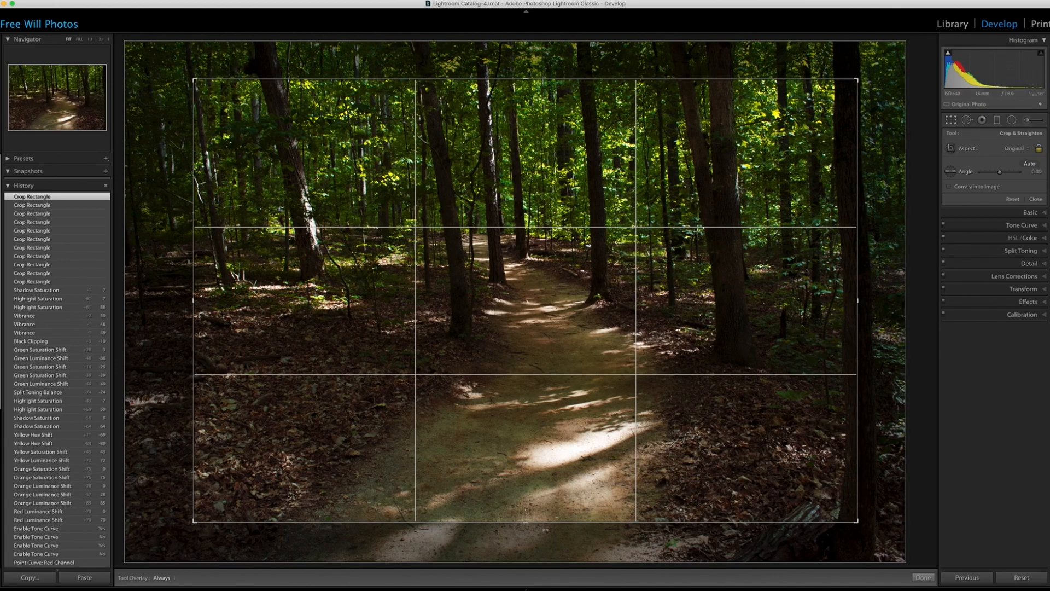
pyautogui.moveTo(526, 523); pyautogui.dragTo(526, 525)
pyautogui.moveTo(777, 283); pyautogui.dragTo(781, 280)
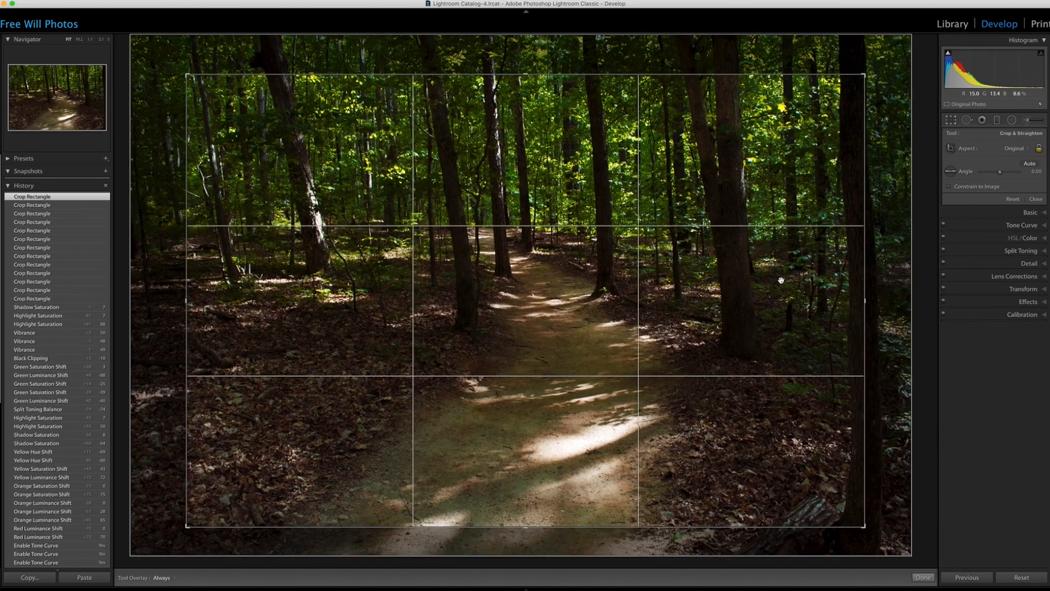
pyautogui.press('Return')
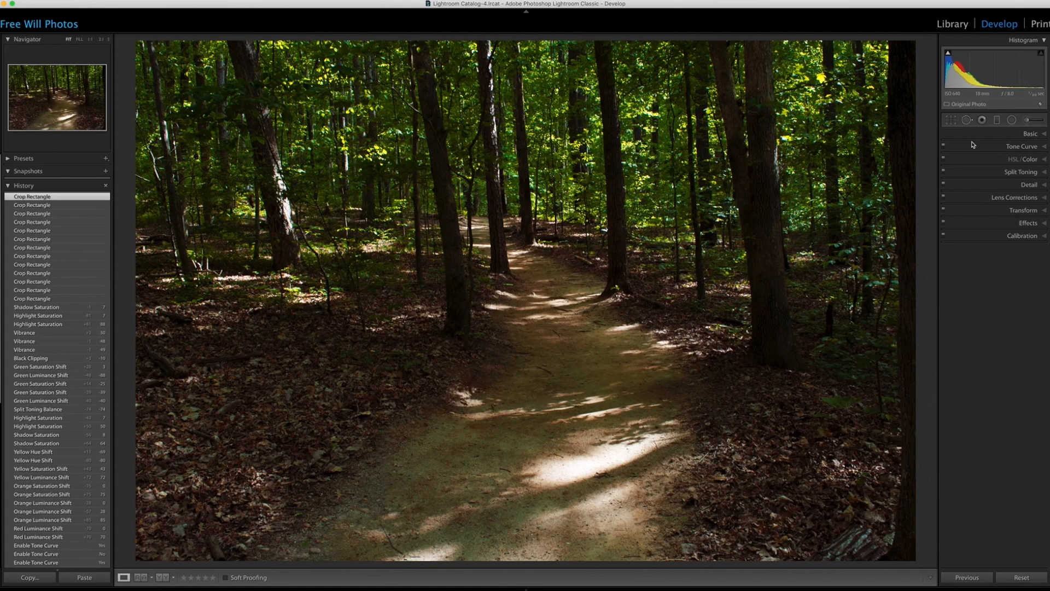
# - Inspect the photo for blemishes using Spot Removal's Visualize Spots view
pyautogui.click(967, 120)
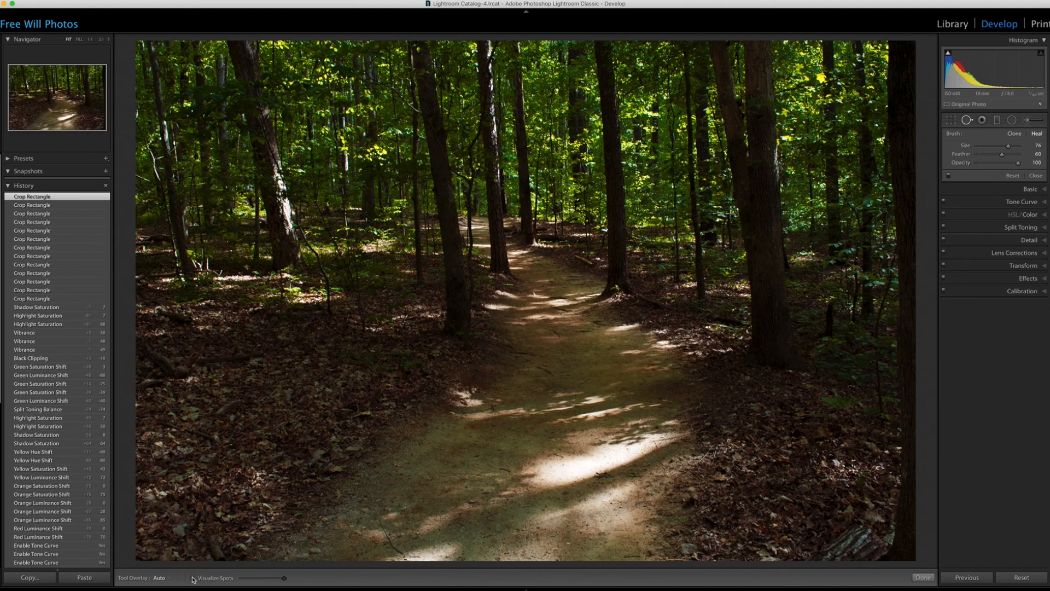
pyautogui.click(192, 579)
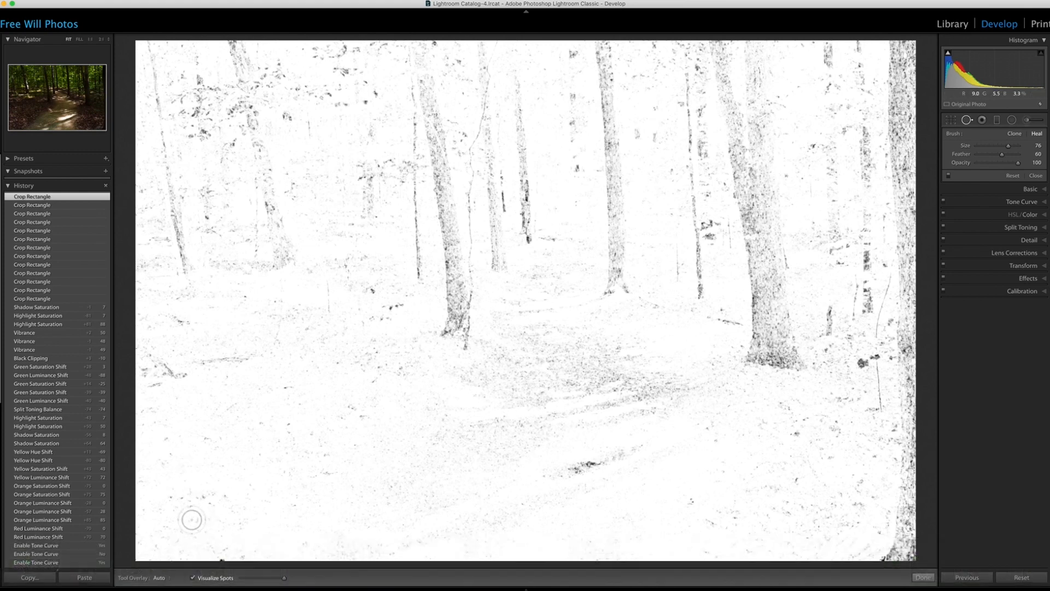
pyautogui.click(192, 577)
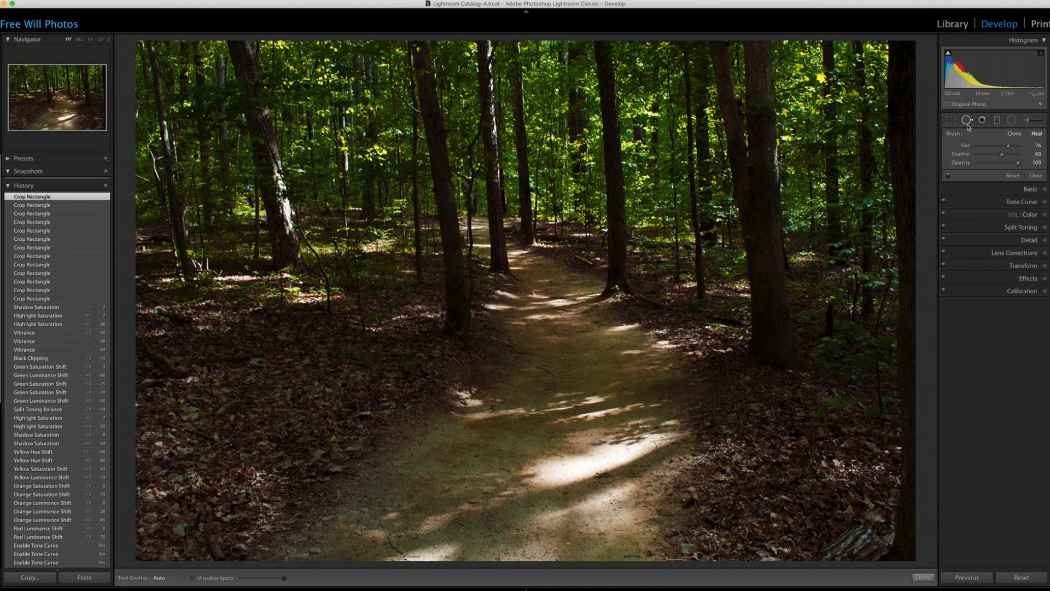
# - Add a graduated filter with the Exposure effect at -1.10, fading from the upper canopy down to the far end of the trail
pyautogui.click(998, 121)
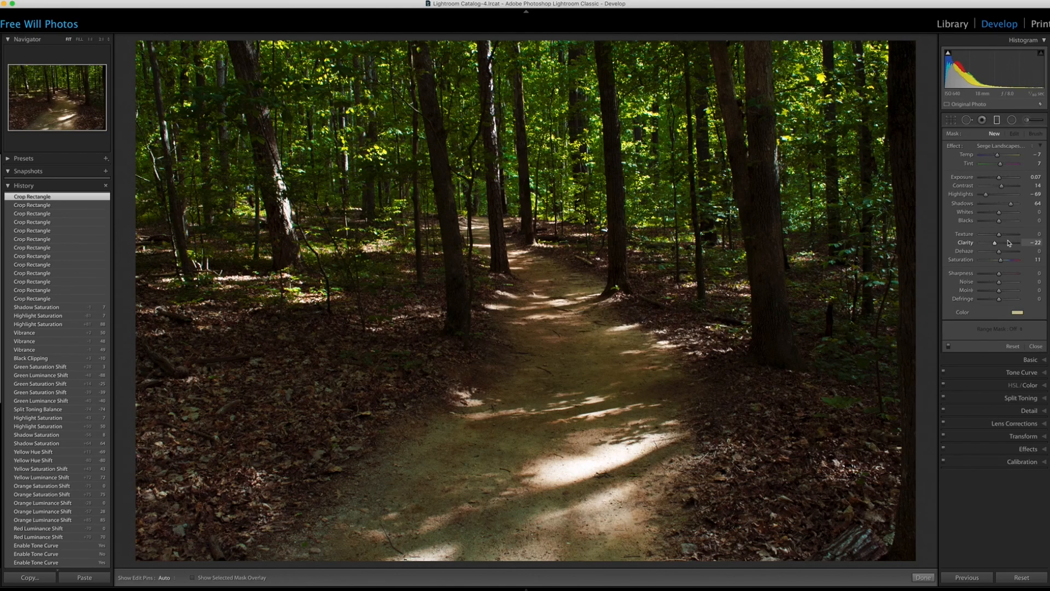
pyautogui.doubleClick(954, 147)
pyautogui.click(1015, 148)
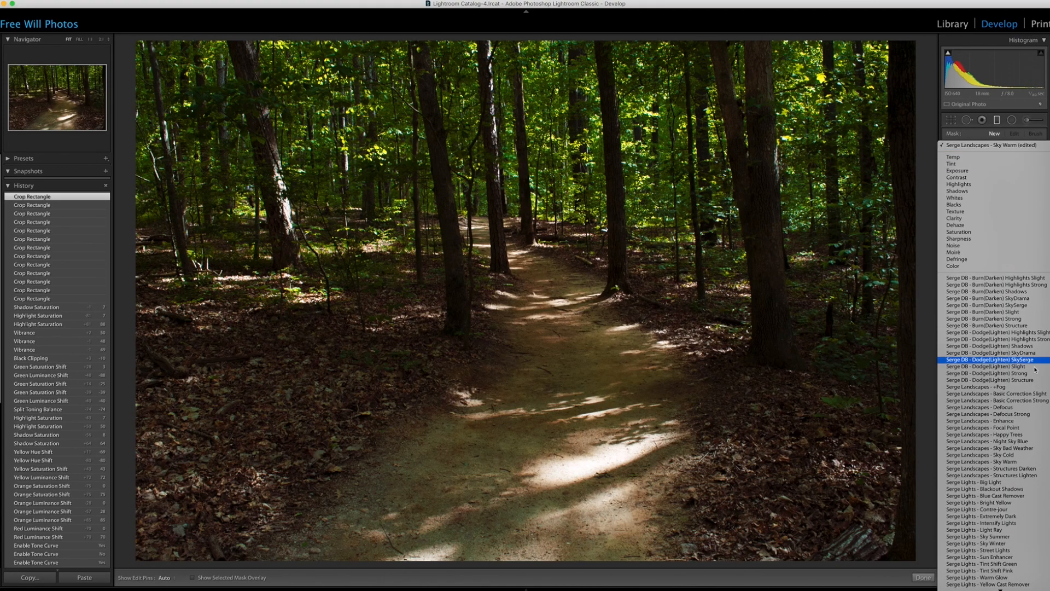
pyautogui.scroll(-2, 1017, 416)
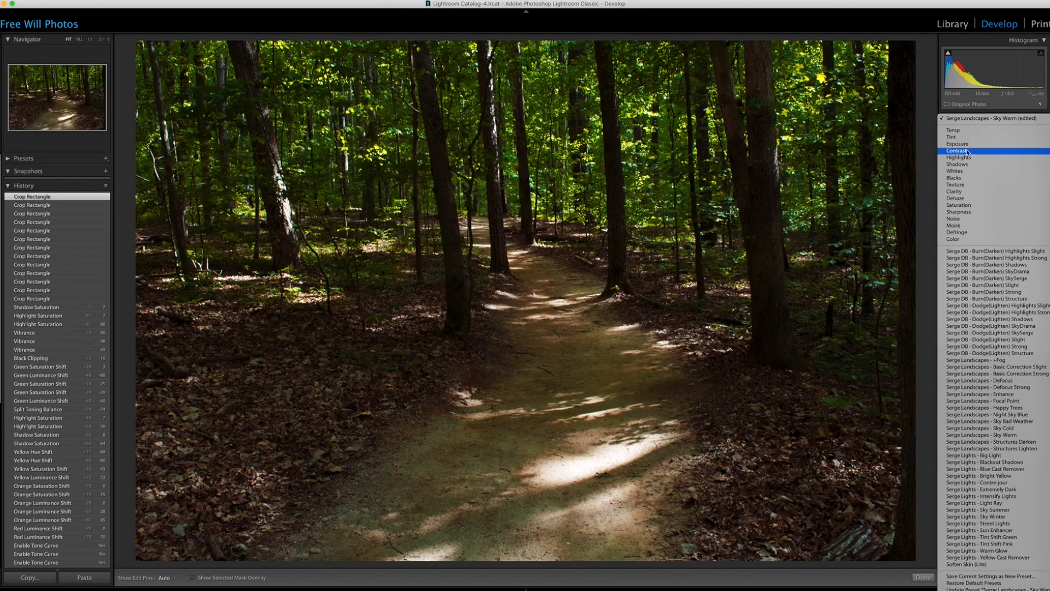
pyautogui.click(983, 143)
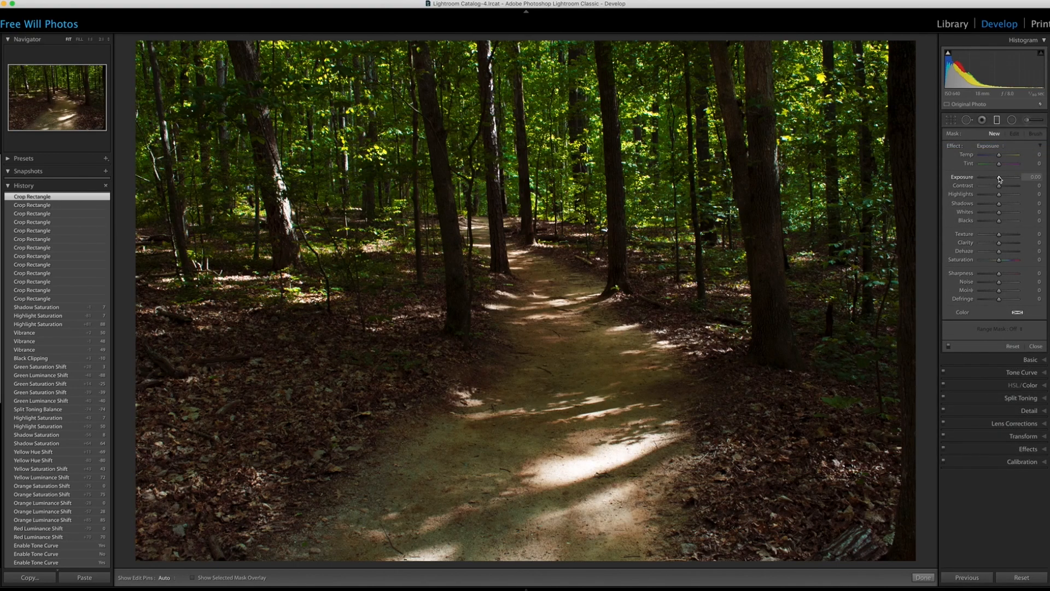
pyautogui.moveTo(1000, 178); pyautogui.dragTo(993, 180)
pyautogui.moveTo(527, 96); pyautogui.dragTo(526, 219)
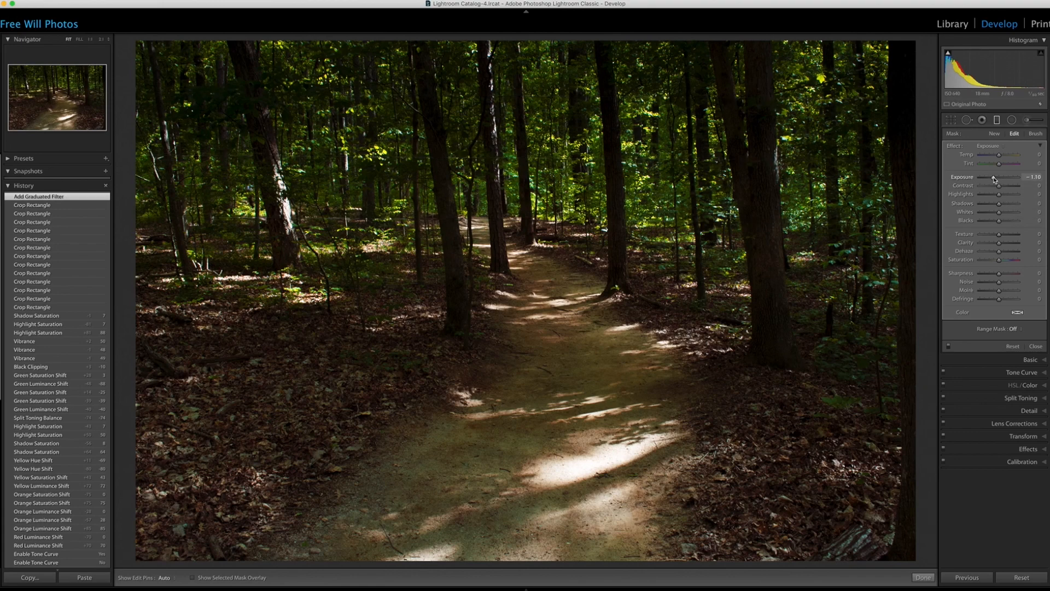
# - Set the graduated filter's exposure to -0.41 and shadows to -93, and extend its gradient farther down the photo
pyautogui.moveTo(994, 179); pyautogui.dragTo(997, 179)
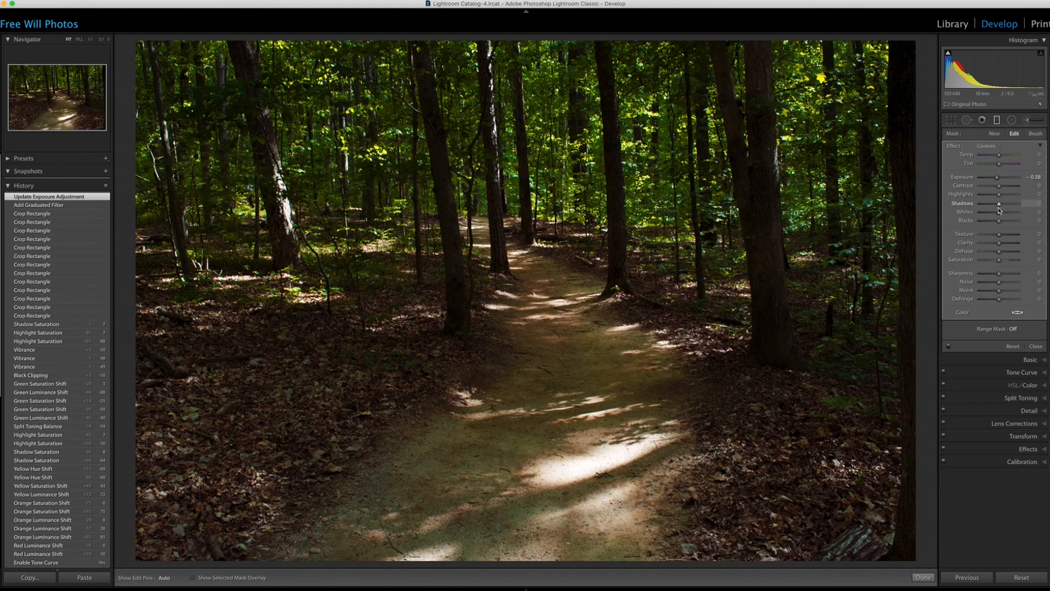
pyautogui.moveTo(1000, 207); pyautogui.dragTo(982, 206)
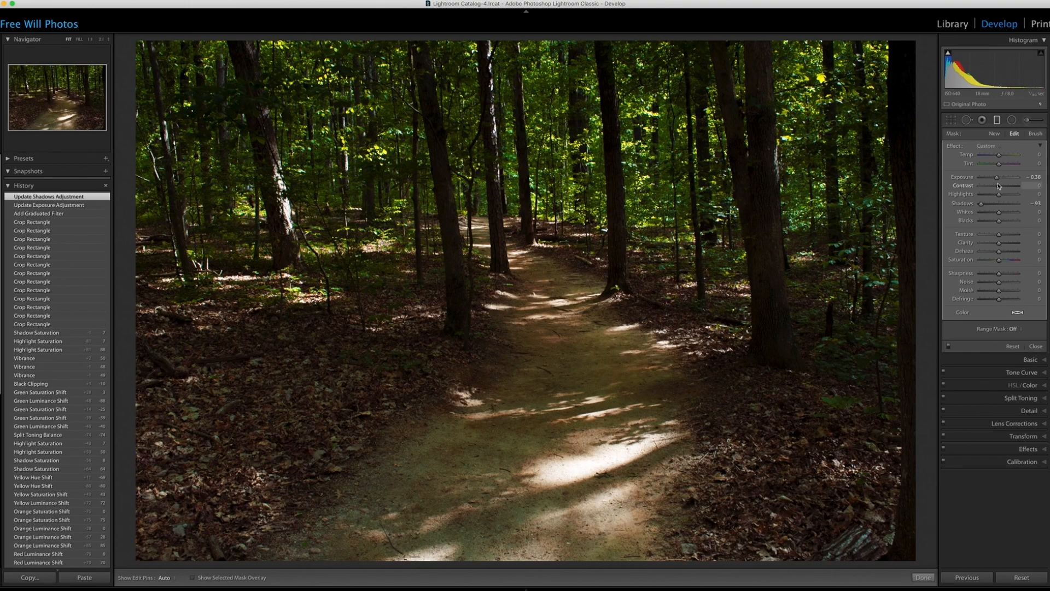
pyautogui.moveTo(997, 179); pyautogui.dragTo(997, 179)
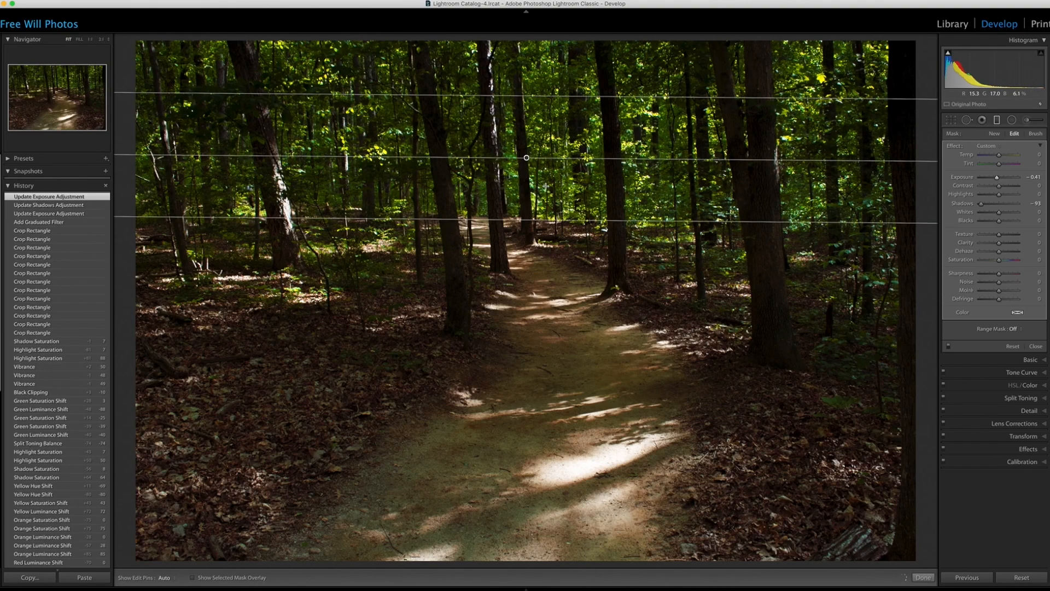
pyautogui.moveTo(546, 221); pyautogui.dragTo(557, 272)
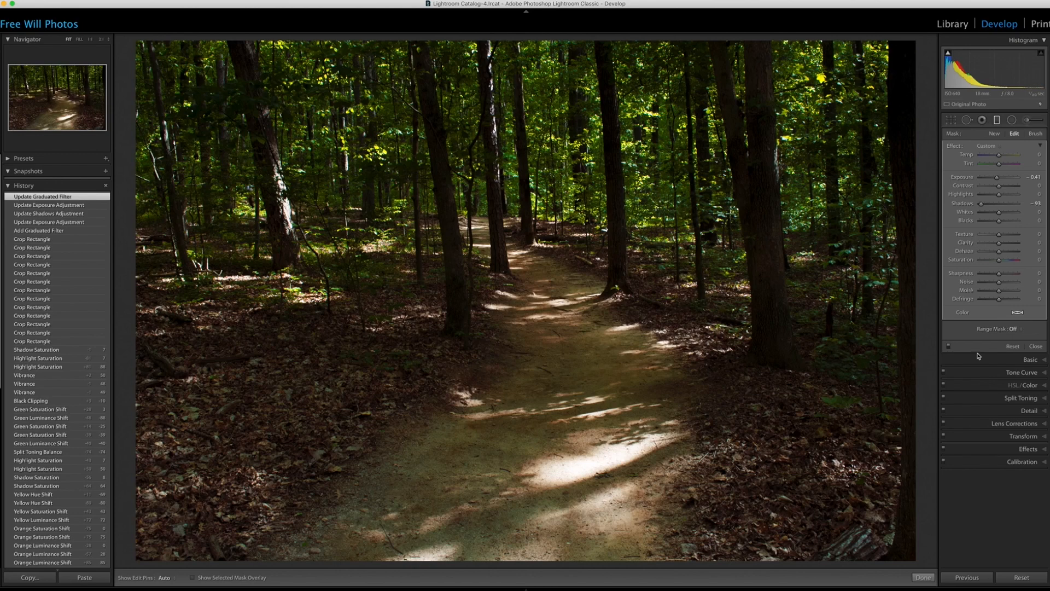
# - Add two graduated filters at -1.10 exposure, one fading inward from the photo's right edge and one diagonally from its left edge
pyautogui.click(995, 134)
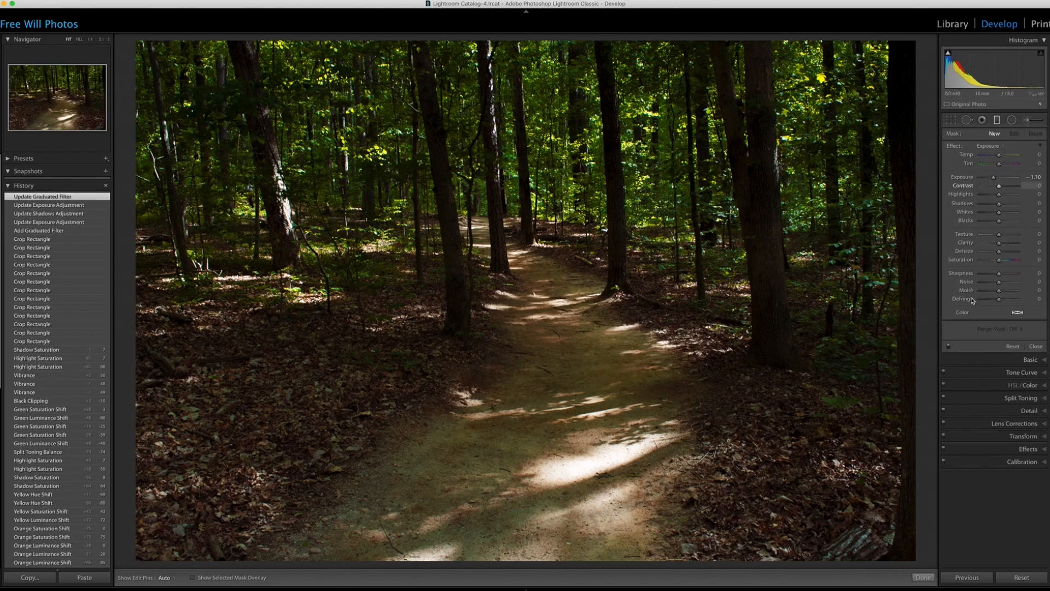
pyautogui.moveTo(924, 338); pyautogui.dragTo(610, 416)
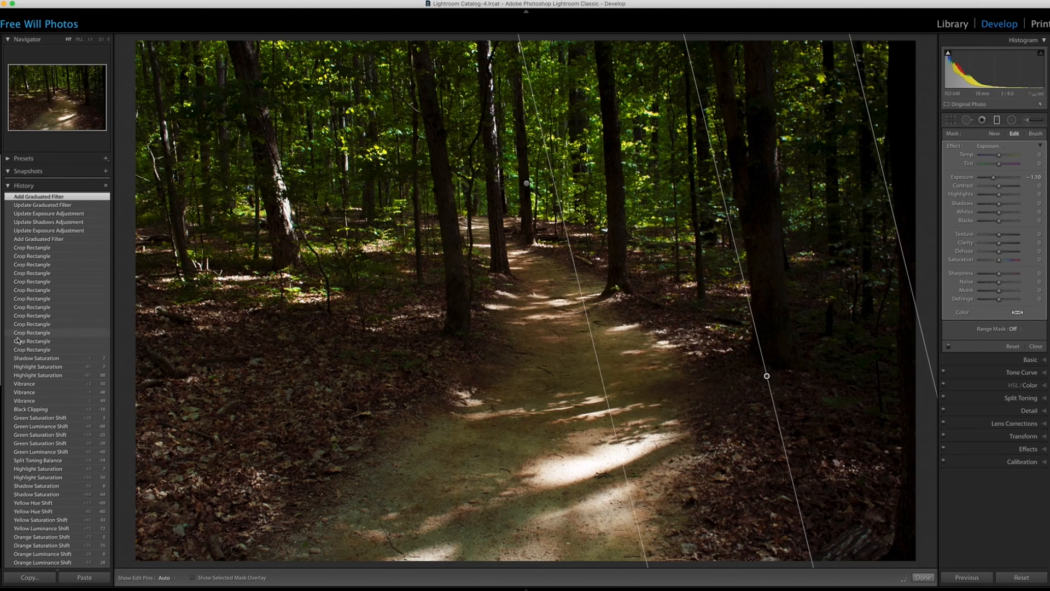
pyautogui.moveTo(127, 340); pyautogui.dragTo(323, 495)
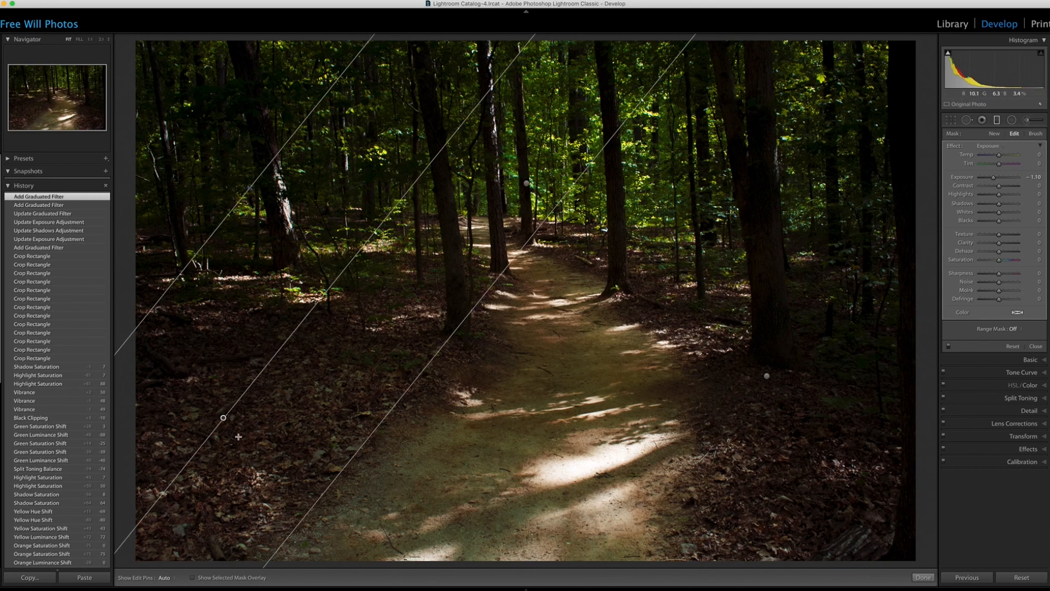
pyautogui.click(224, 425)
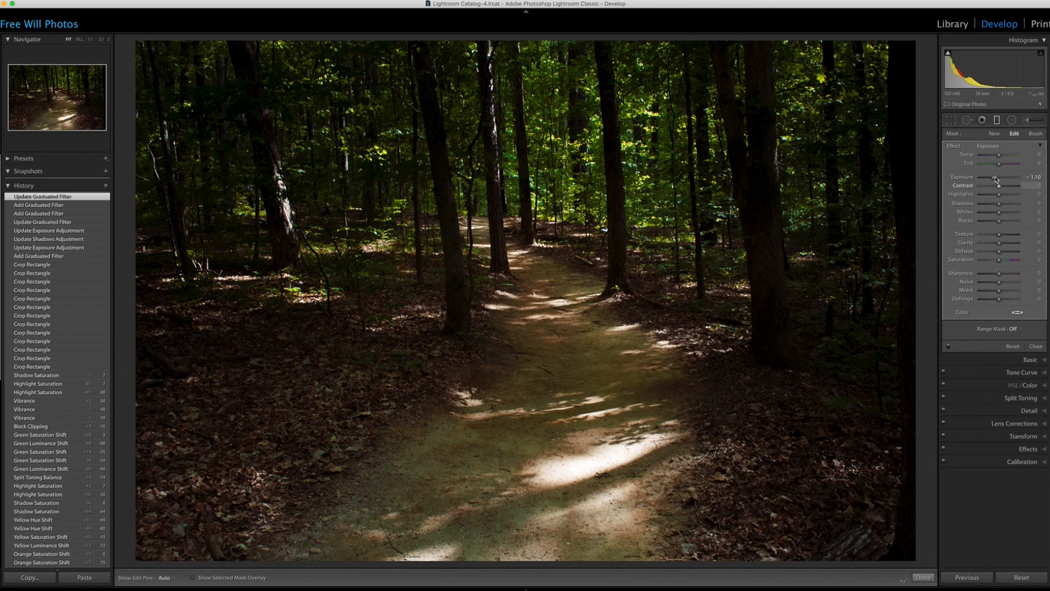
# - Set the left graduated filter's exposure to -0.02 and blacks to -13, and the right graduated filter's exposure to -0.30
pyautogui.moveTo(994, 177); pyautogui.dragTo(999, 178)
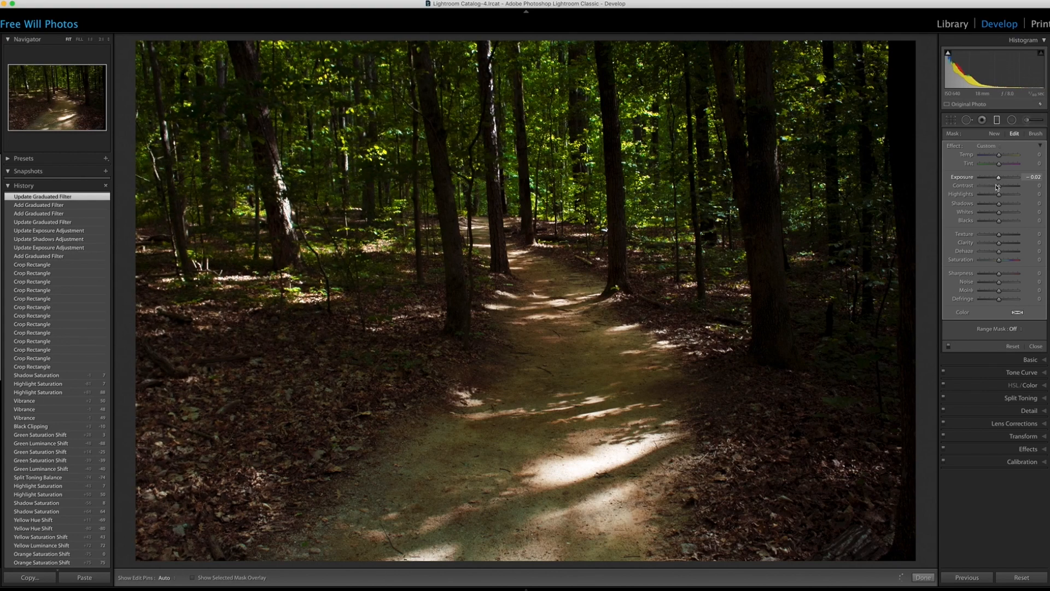
pyautogui.moveTo(1000, 222); pyautogui.dragTo(996, 222)
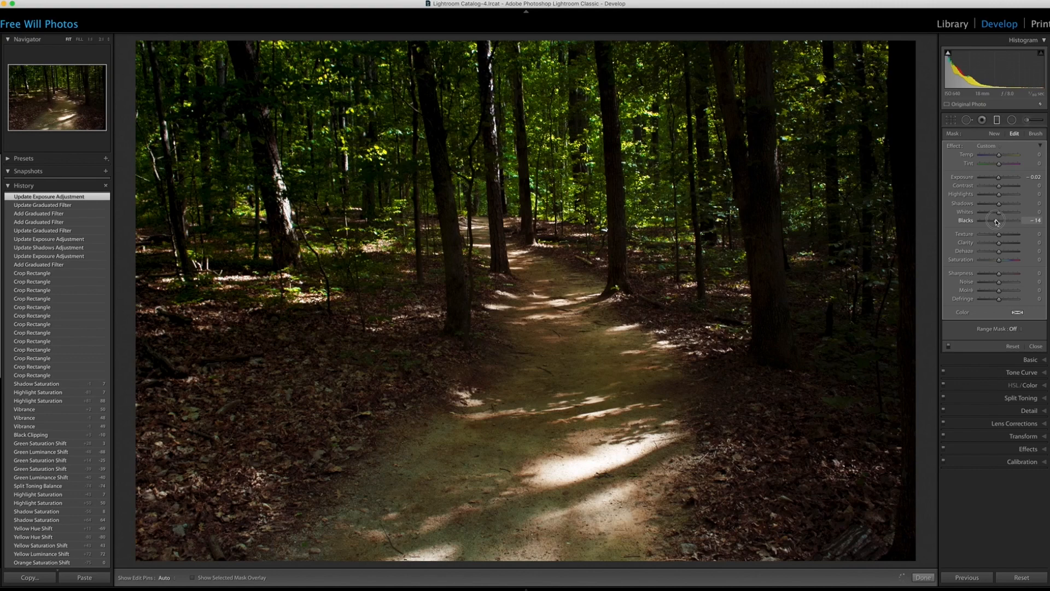
pyautogui.moveTo(997, 222); pyautogui.dragTo(997, 221)
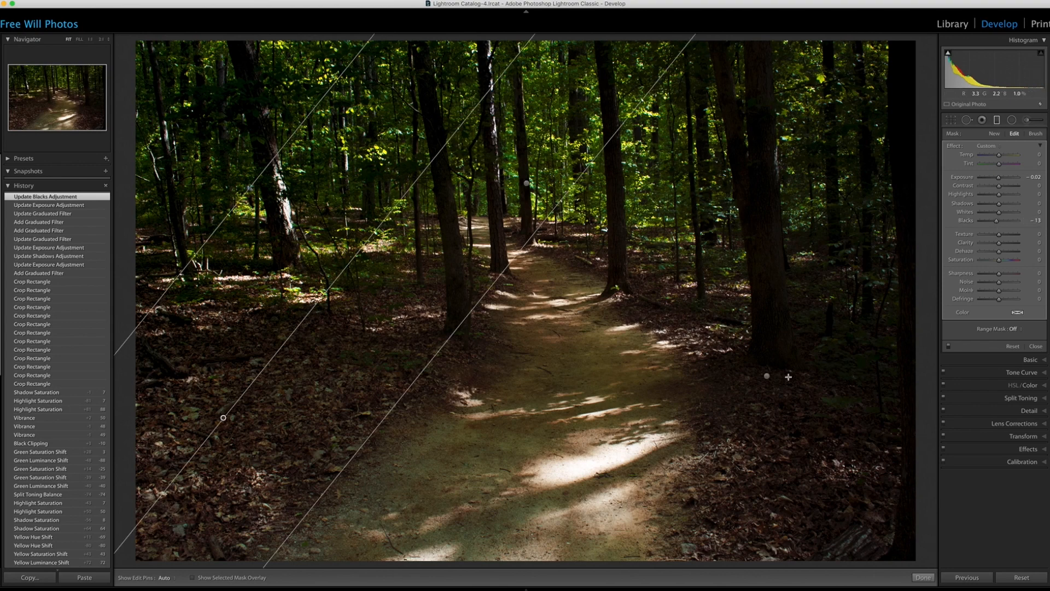
pyautogui.moveTo(768, 377); pyautogui.dragTo(941, 276)
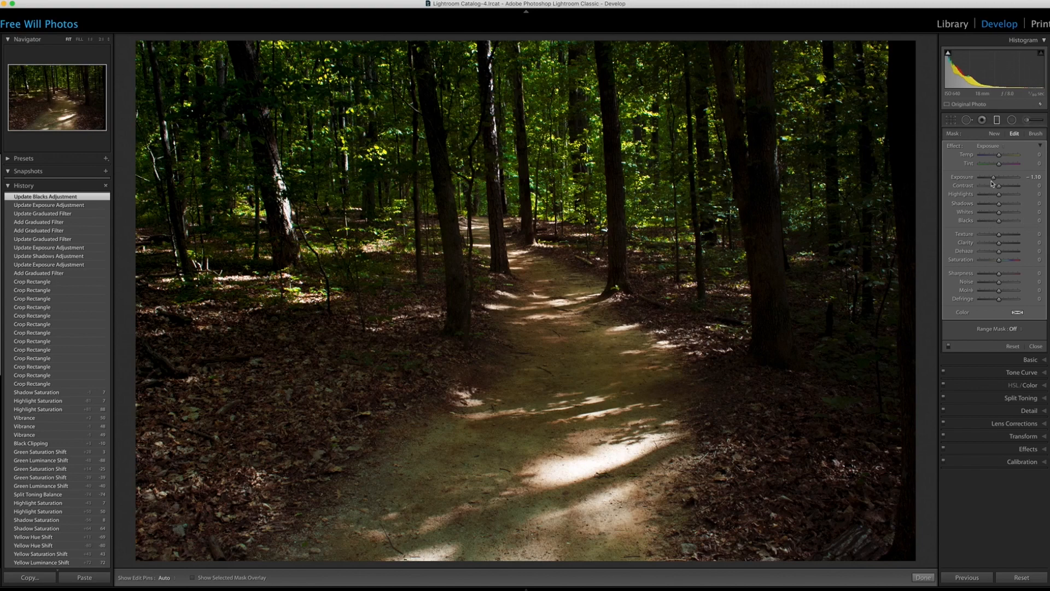
pyautogui.moveTo(996, 180); pyautogui.dragTo(997, 180)
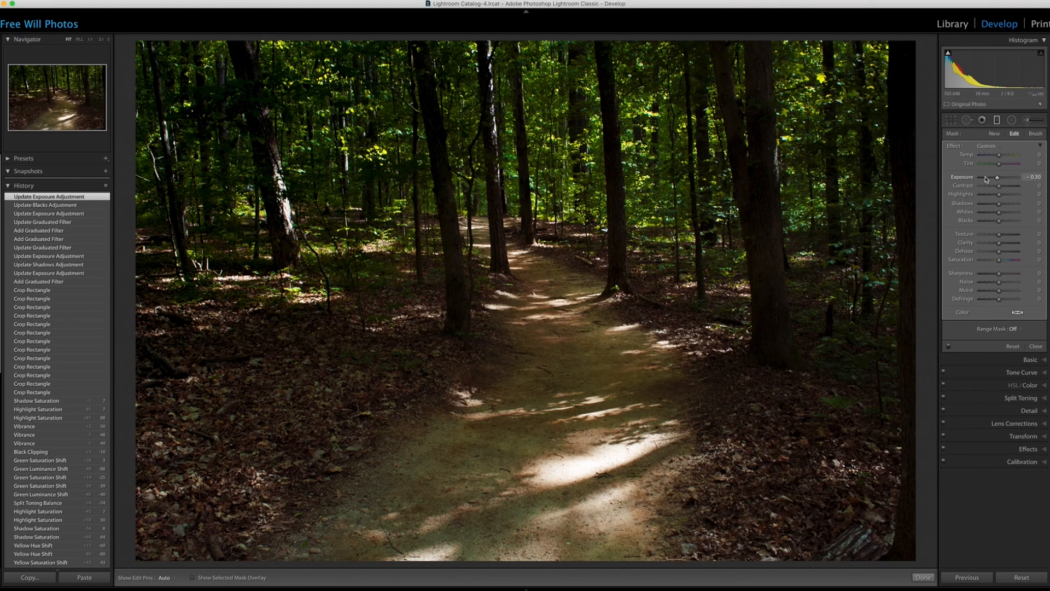
# - Add a radial filter over the lower trail with its effects reset, exposure at 0.83 and shadows at 24
pyautogui.click(1011, 121)
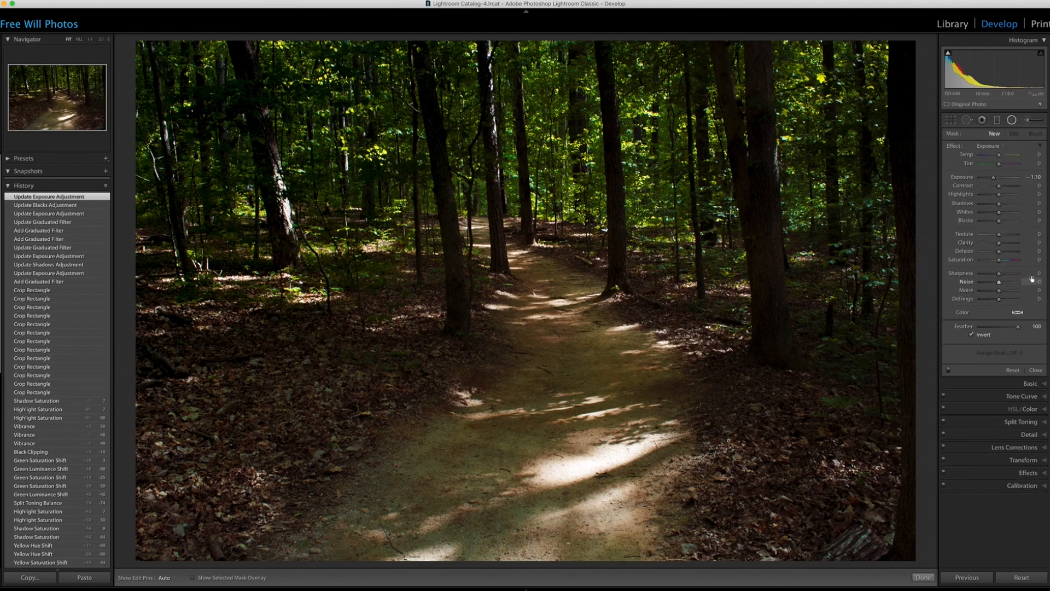
pyautogui.doubleClick(954, 146)
pyautogui.moveTo(998, 178); pyautogui.dragTo(1006, 207)
pyautogui.moveTo(522, 365); pyautogui.dragTo(498, 454)
# - Reshape, rotate and reposition the radial filter into a narrow tilted ellipse that follows the foreground trail
pyautogui.moveTo(501, 327); pyautogui.dragTo(567, 349)
pyautogui.moveTo(551, 486); pyautogui.dragTo(599, 518)
pyautogui.moveTo(562, 354); pyautogui.dragTo(602, 295)
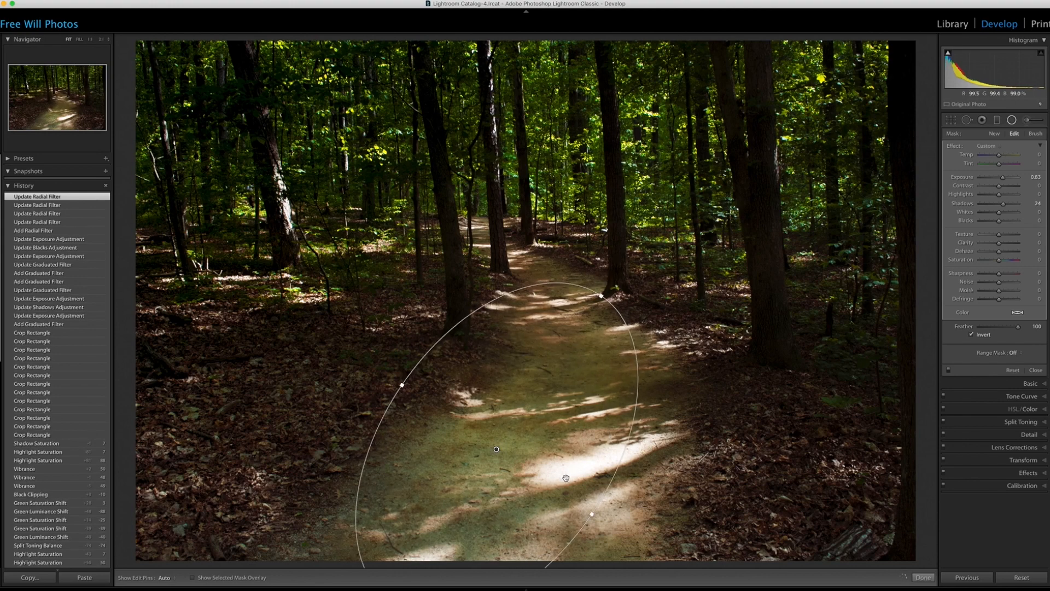
pyautogui.moveTo(497, 464); pyautogui.dragTo(535, 454)
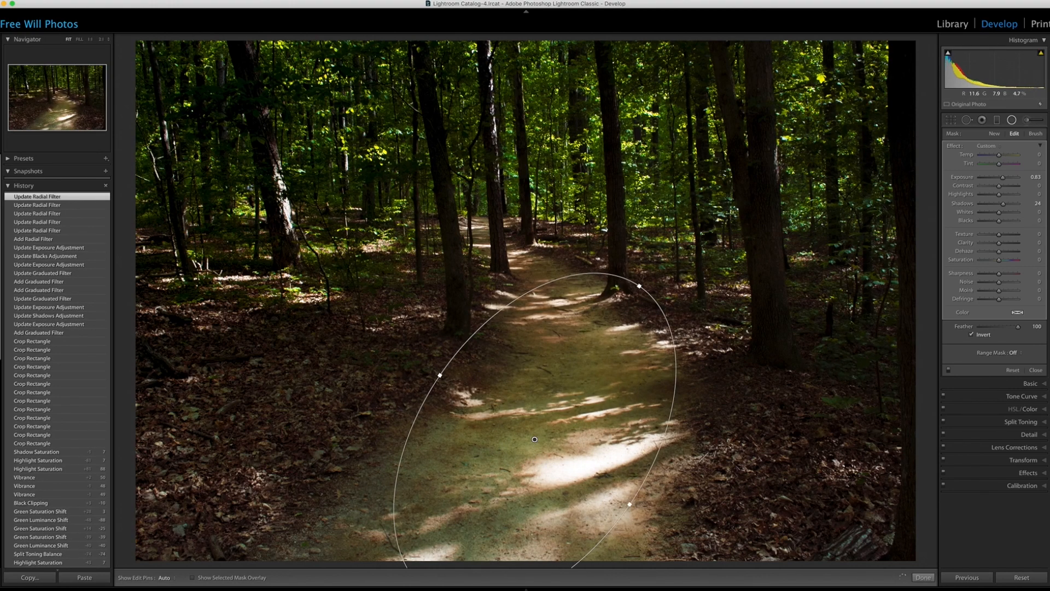
pyautogui.moveTo(602, 266); pyautogui.dragTo(581, 252)
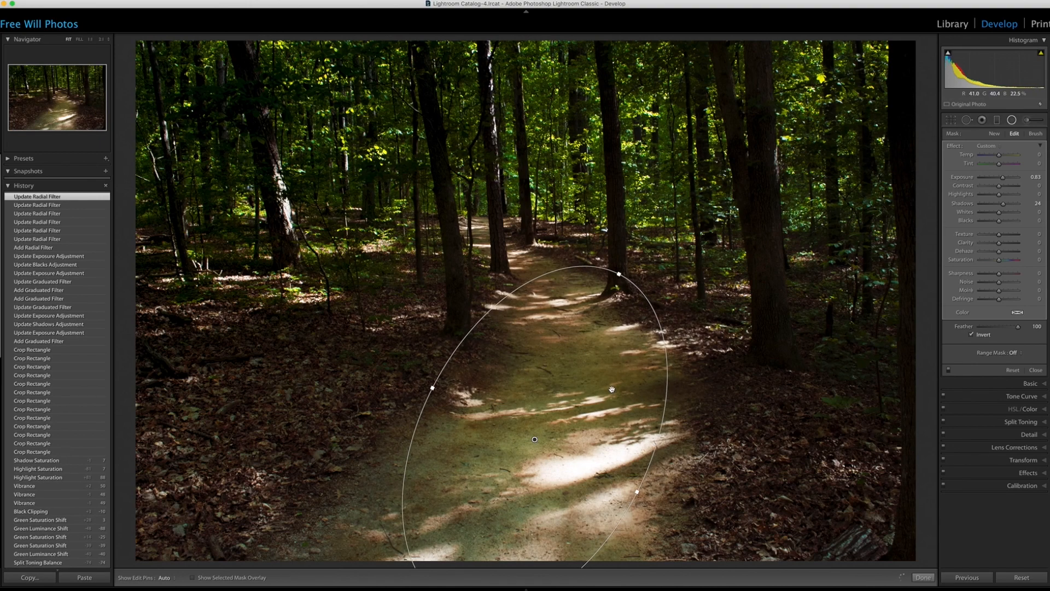
pyautogui.moveTo(432, 388); pyautogui.dragTo(464, 402)
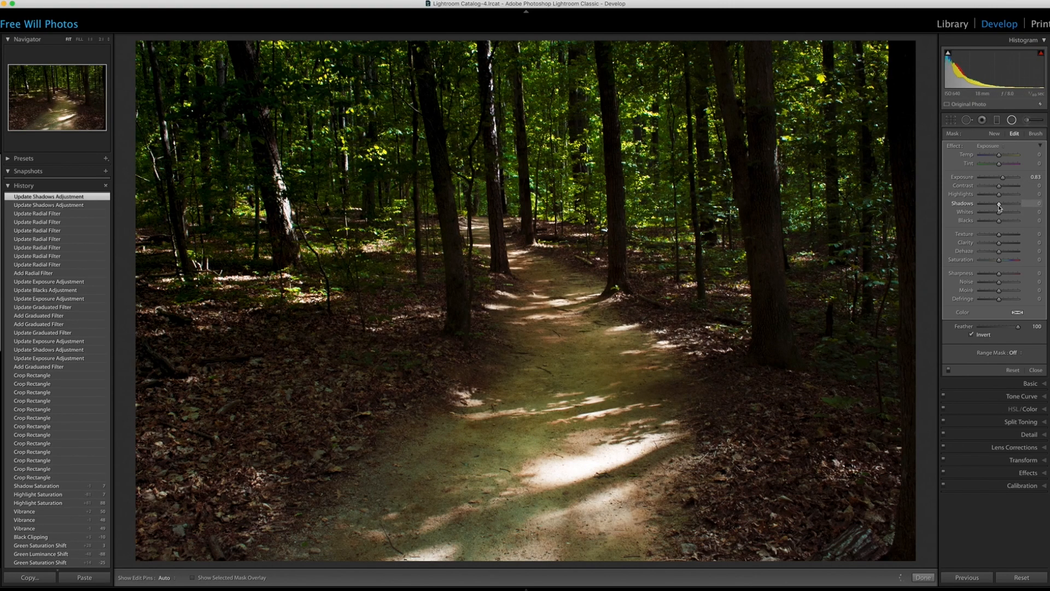
# - Set the foreground radial filter's exposure to 1.74 and shadows to -42
pyautogui.moveTo(1003, 206); pyautogui.dragTo(989, 209)
pyautogui.click(533, 440)
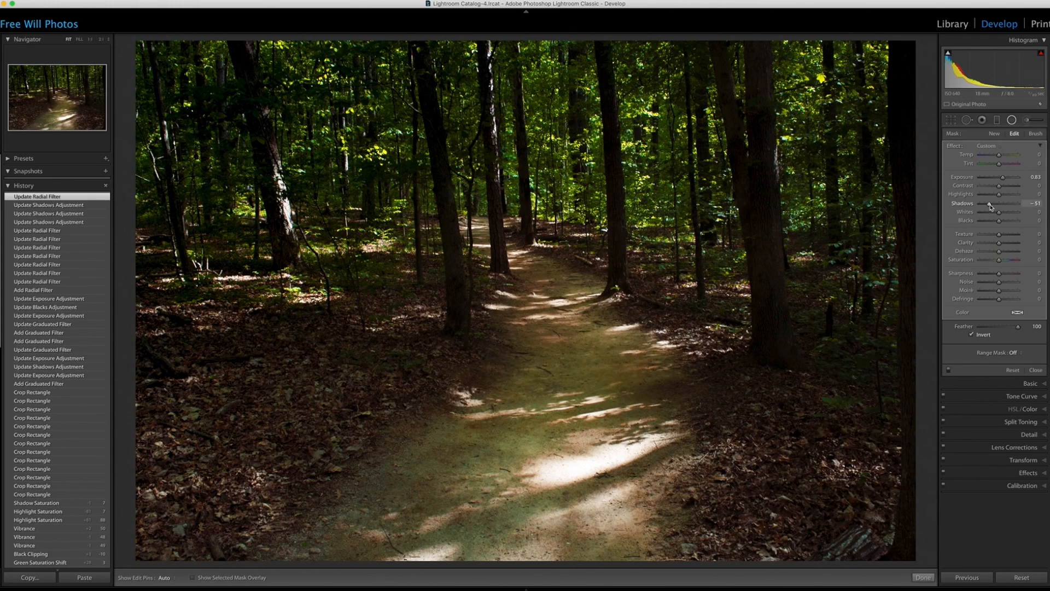
pyautogui.moveTo(990, 204); pyautogui.dragTo(1006, 178)
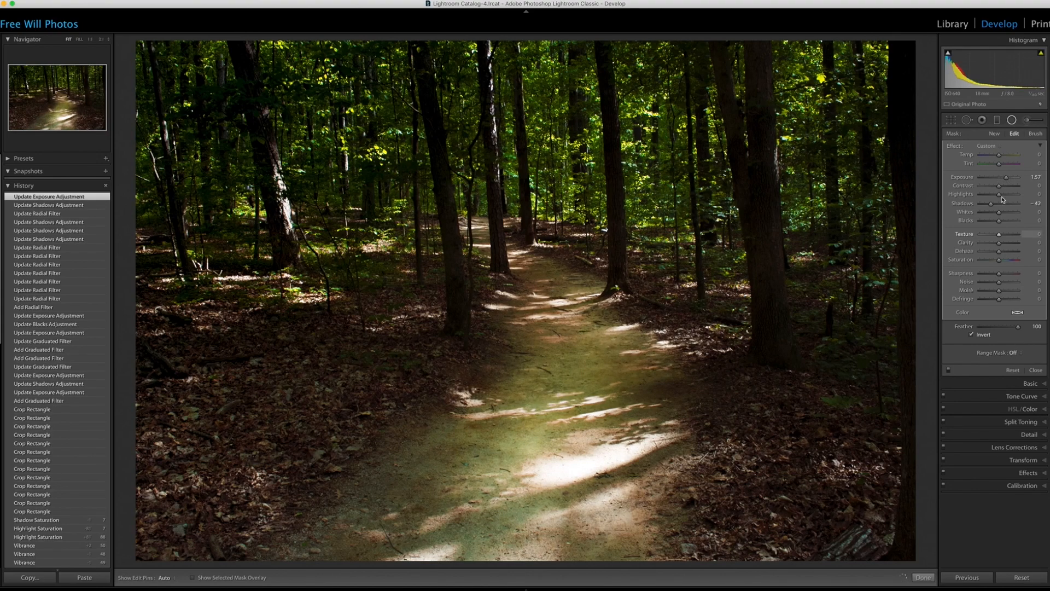
pyautogui.moveTo(1008, 180); pyautogui.dragTo(1008, 179)
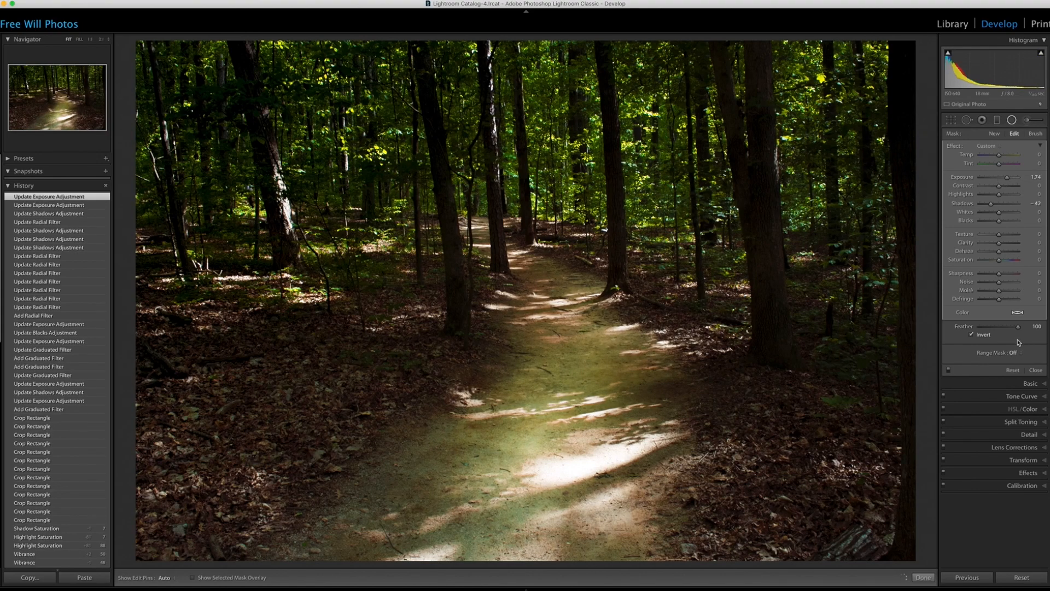
# - Apply a Luminance range mask to the foreground radial filter and sample the trail's brightness in and around its sunlit patches
pyautogui.click(1018, 314)
pyautogui.click(1015, 354)
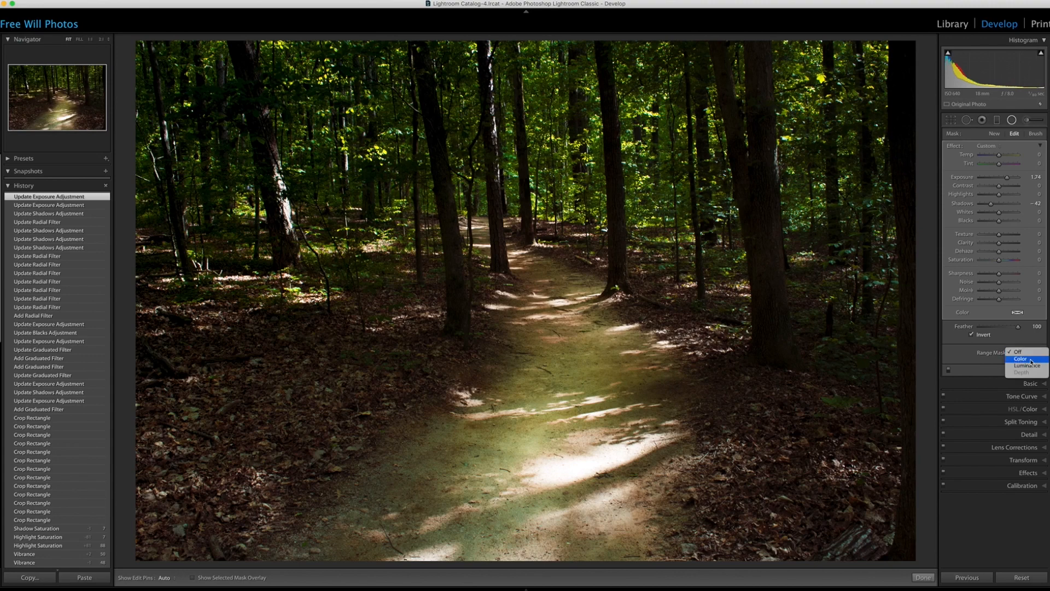
pyautogui.click(1029, 365)
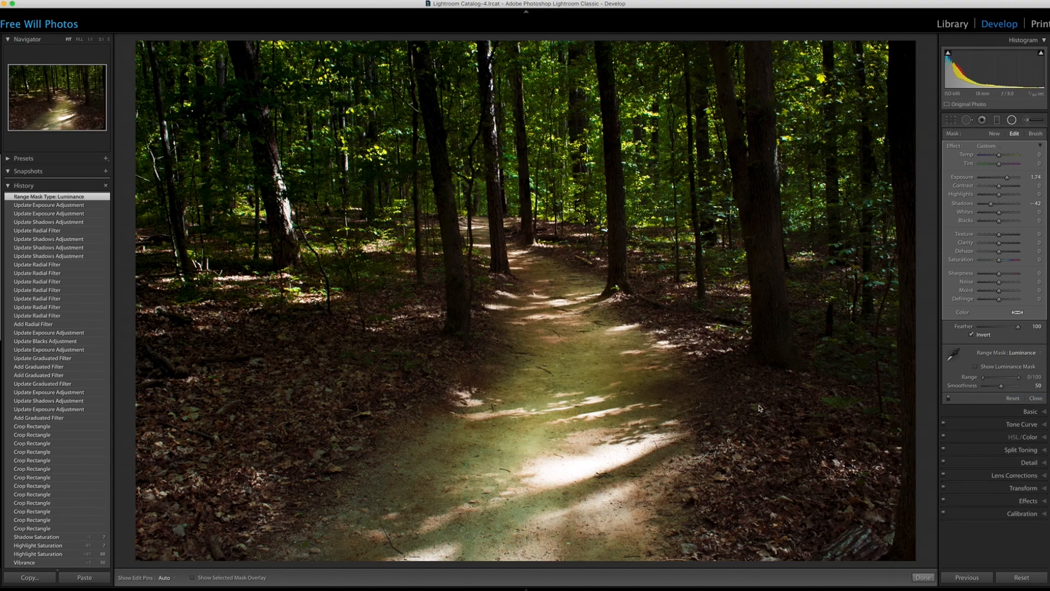
pyautogui.click(953, 353)
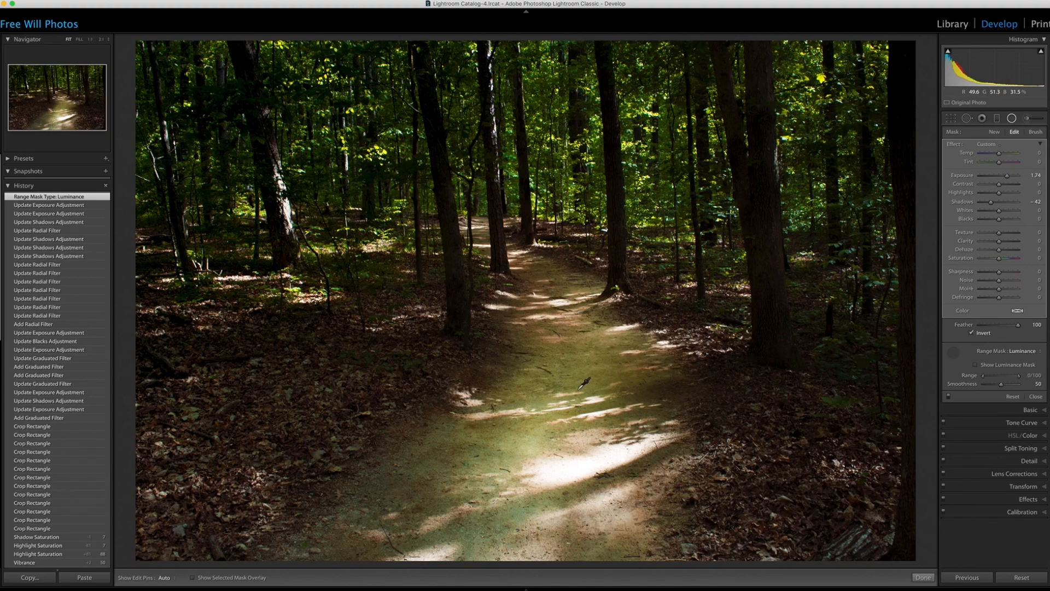
pyautogui.moveTo(577, 389); pyautogui.dragTo(601, 387)
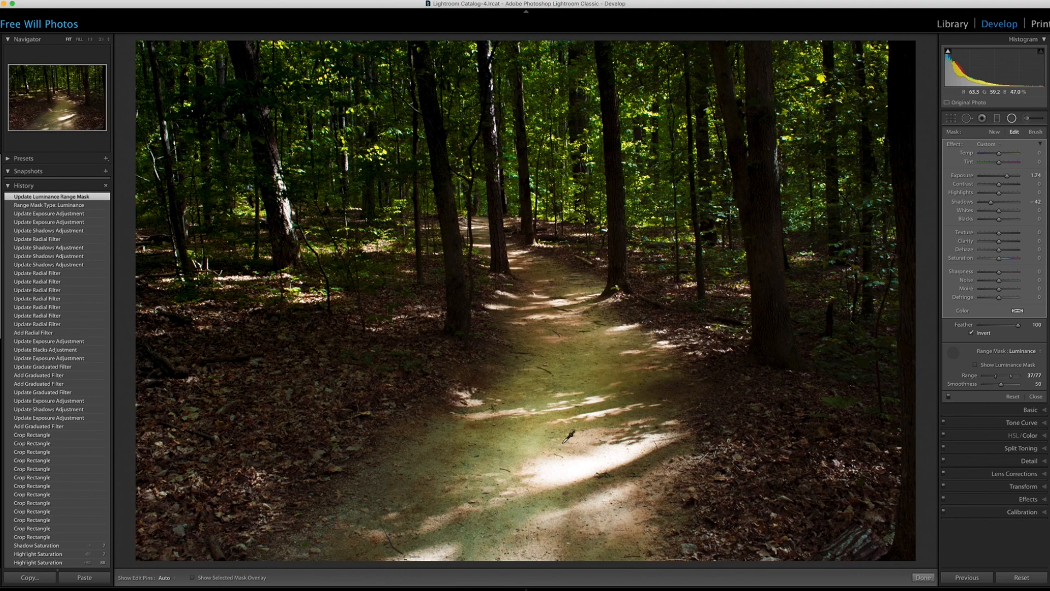
pyautogui.click(560, 434)
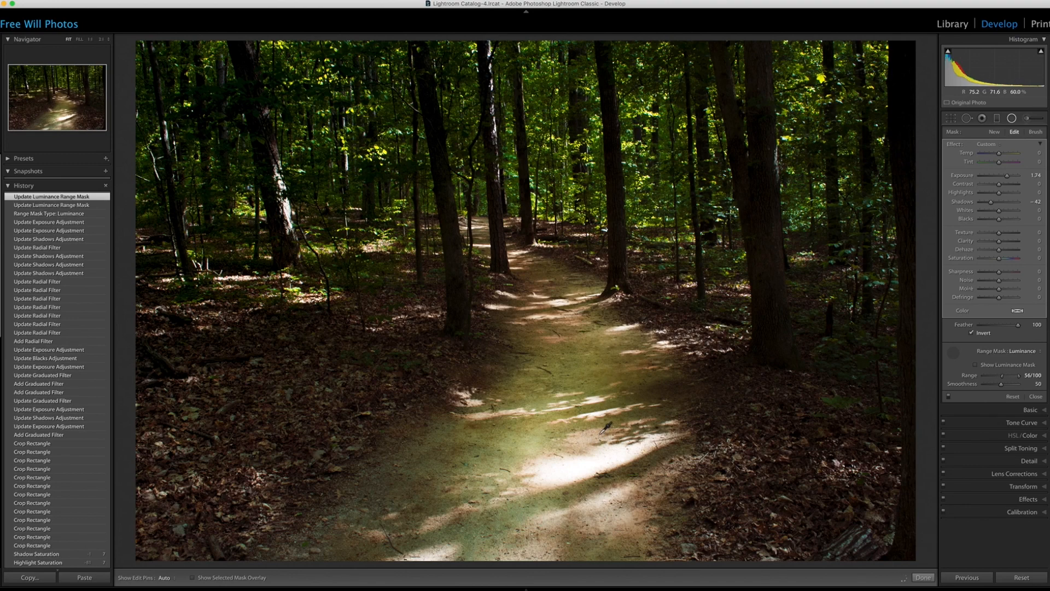
pyautogui.click(635, 449)
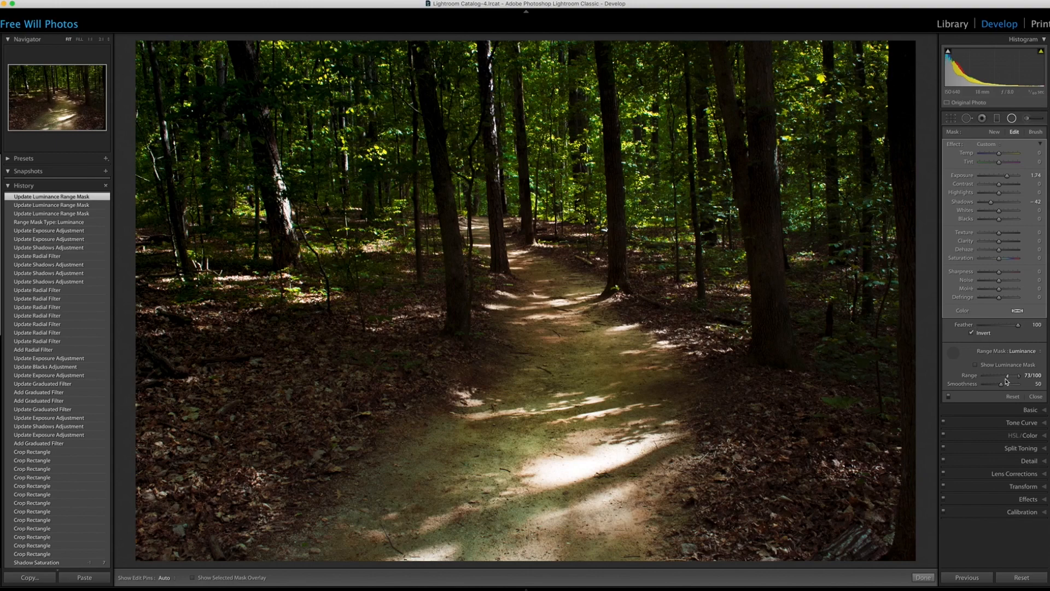
# - Set the foreground filter's luminance range to 22/100, exposure to 1.29 and shadows to -10
pyautogui.moveTo(1009, 379); pyautogui.dragTo(989, 379)
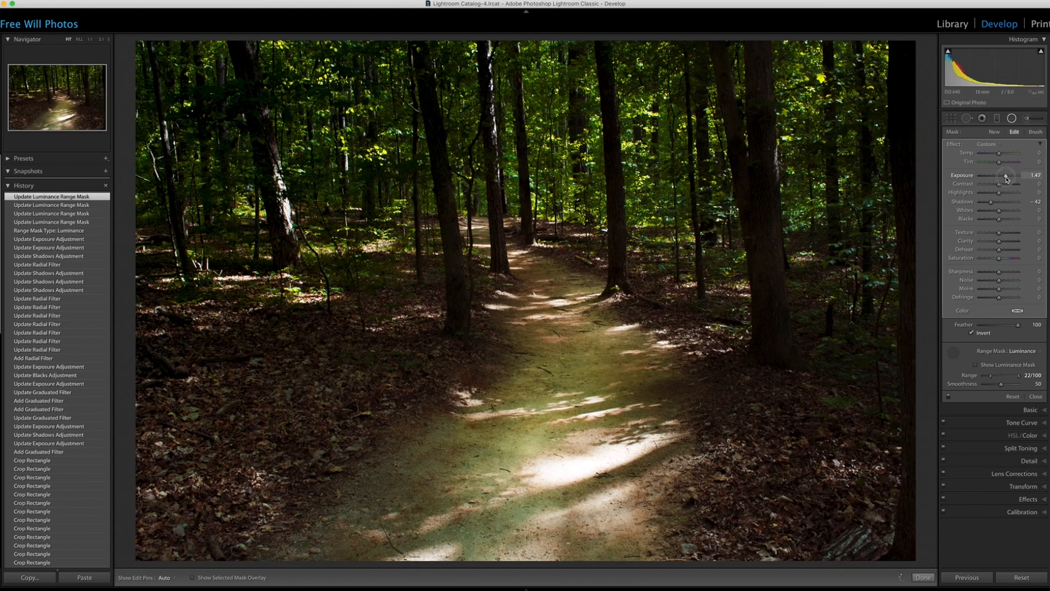
pyautogui.moveTo(1007, 178); pyautogui.dragTo(1007, 179)
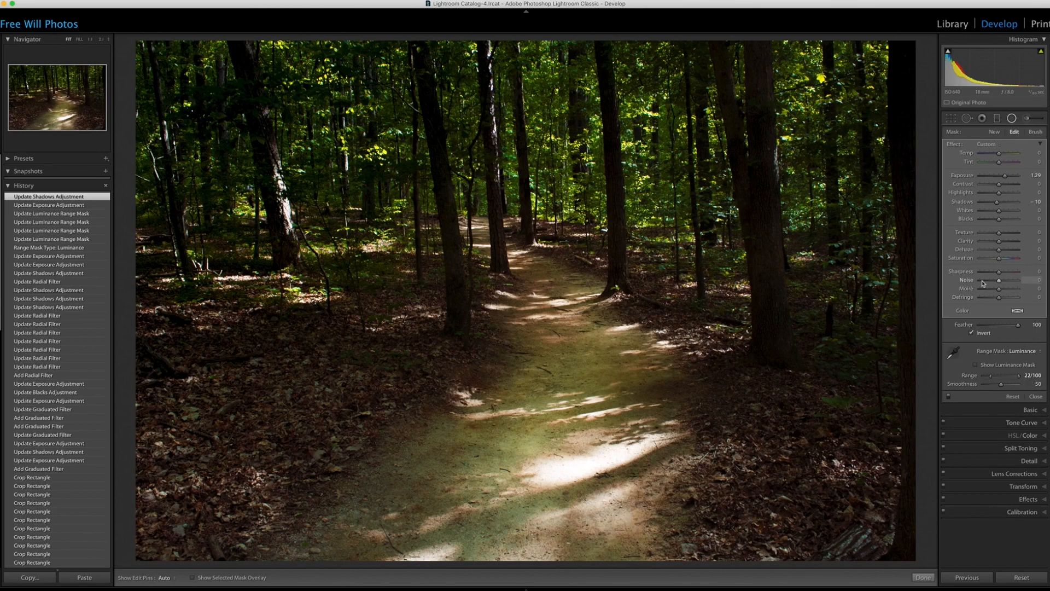
# - Add a second radial filter at 0.83 exposure and 24 shadows, and fit its tilted ellipse to the middle stretch of the trail
pyautogui.click(994, 132)
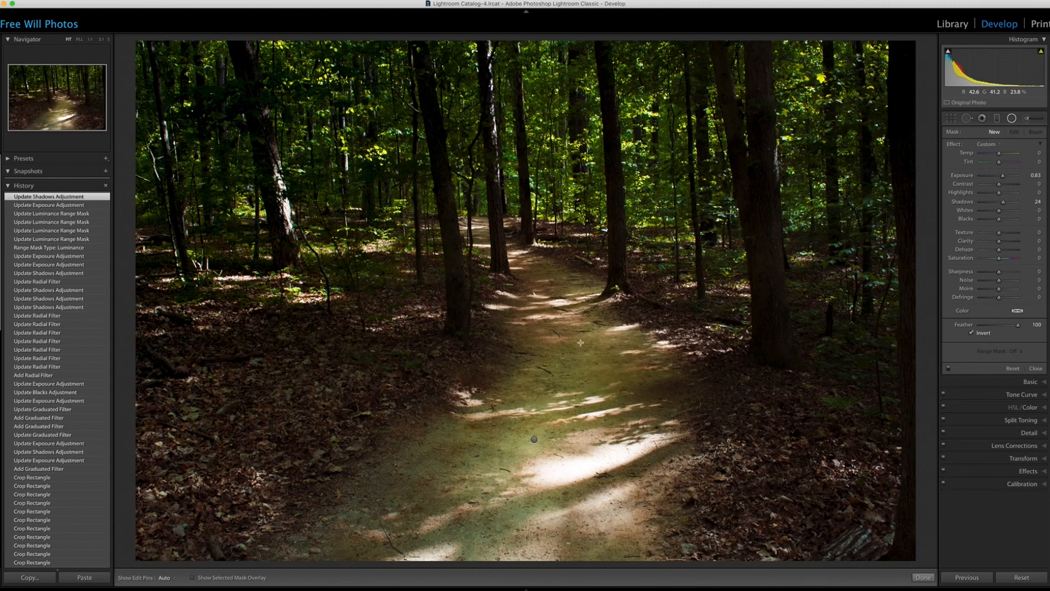
pyautogui.moveTo(561, 305); pyautogui.dragTo(634, 415)
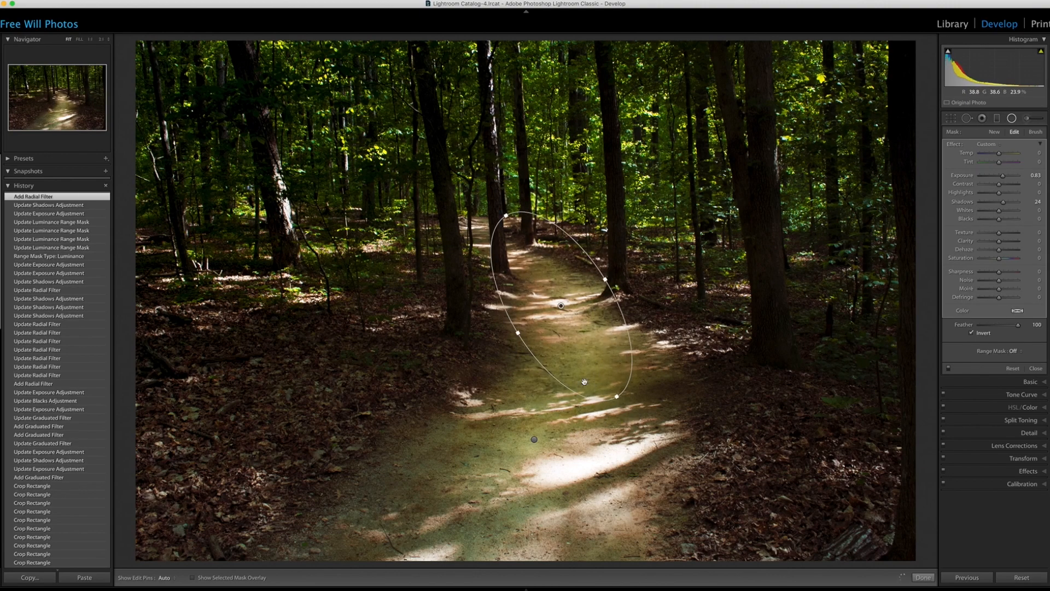
pyautogui.moveTo(560, 307); pyautogui.dragTo(596, 354)
pyautogui.moveTo(548, 256); pyautogui.dragTo(529, 261)
pyautogui.moveTo(597, 355); pyautogui.dragTo(608, 364)
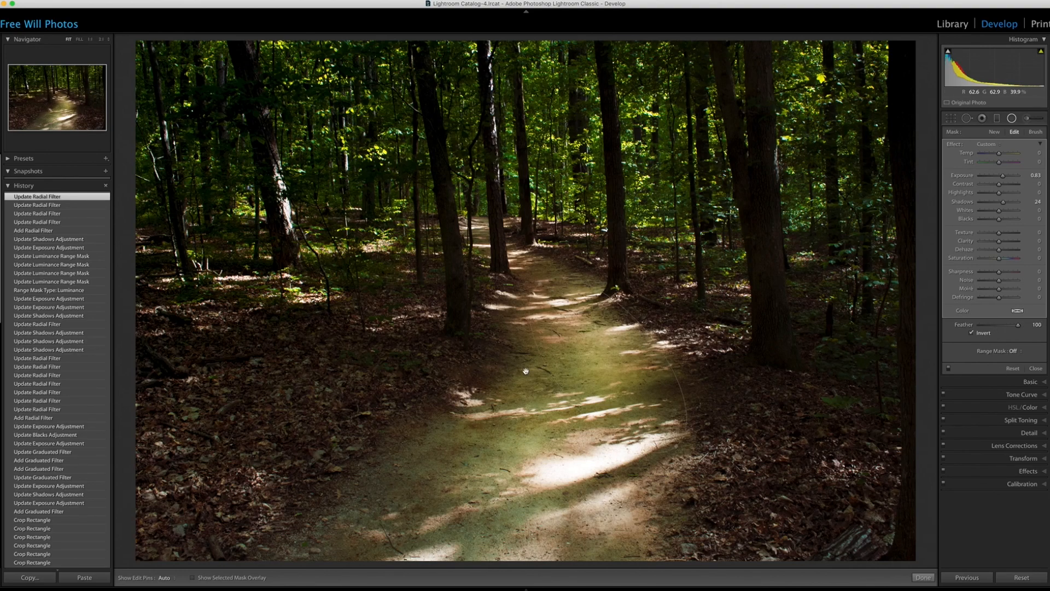
# - Add two smaller radial filters at 0.83 exposure and 24 shadows, one on the trail's narrow upper stretch and one at its far end
pyautogui.click(995, 131)
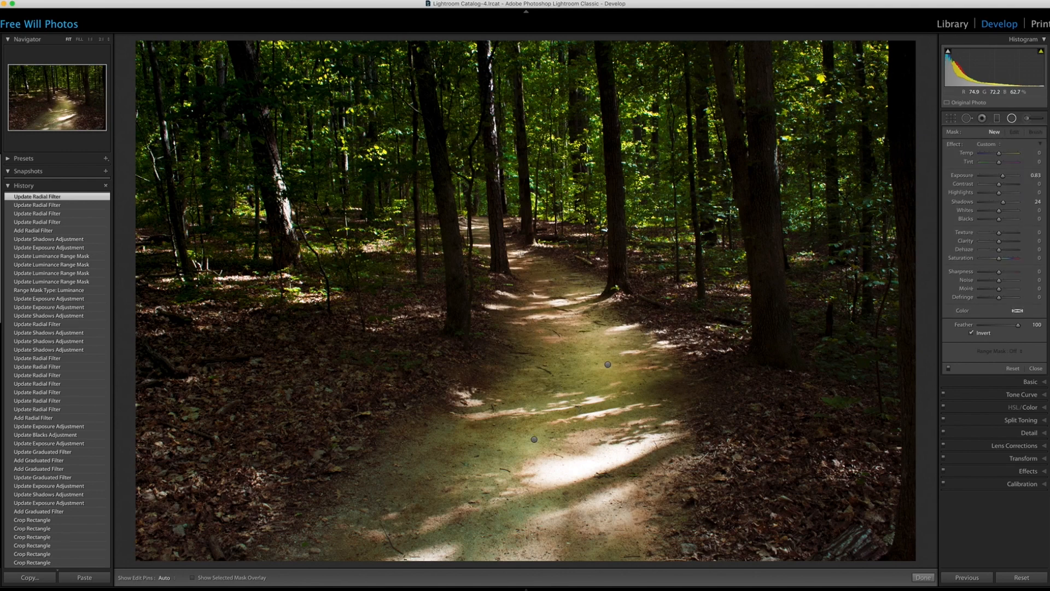
pyautogui.moveTo(521, 256)
pyautogui.mouseDown()
pyautogui.moveTo(561, 286)
pyautogui.moveTo(513, 290)
pyautogui.moveTo(517, 300)
pyautogui.moveTo(558, 302)
pyautogui.mouseUp()
pyautogui.moveTo(520, 256); pyautogui.dragTo(541, 270)
pyautogui.moveTo(581, 302); pyautogui.dragTo(586, 292)
pyautogui.moveTo(547, 262); pyautogui.dragTo(550, 275)
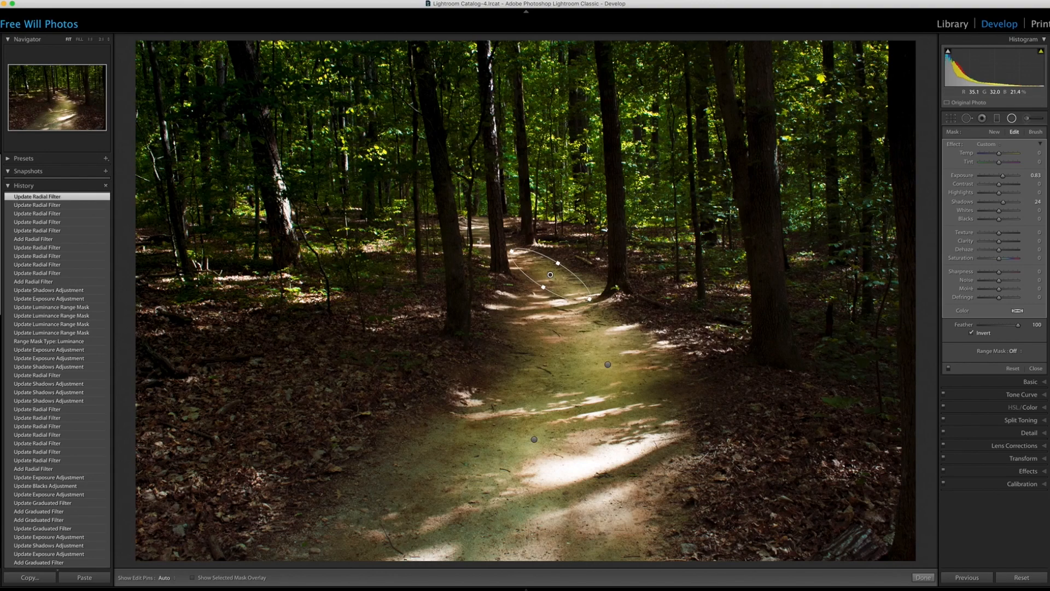
pyautogui.moveTo(477, 219); pyautogui.dragTo(484, 242)
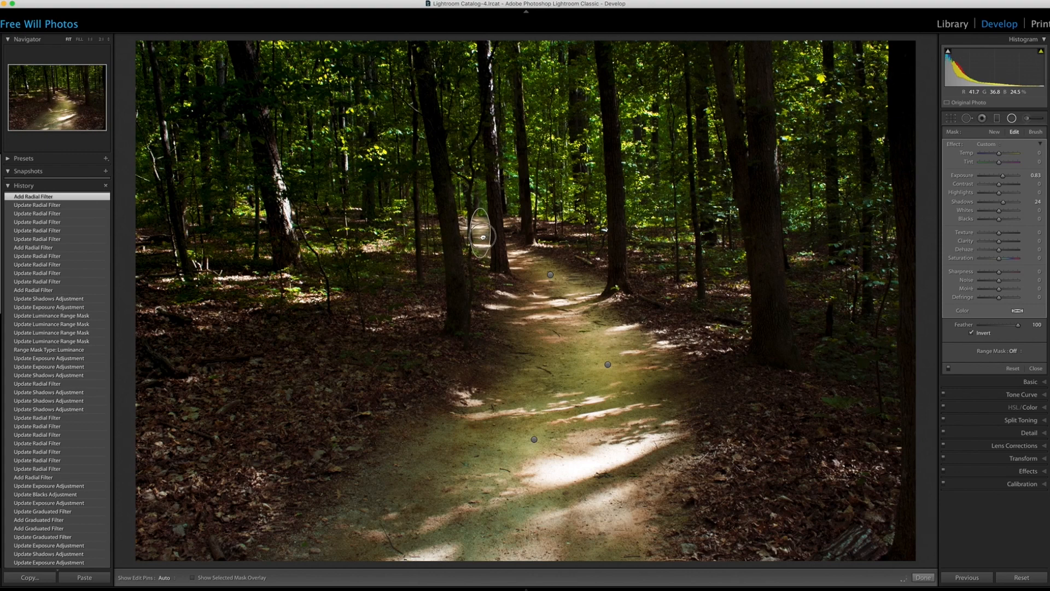
pyautogui.moveTo(481, 262); pyautogui.dragTo(481, 236)
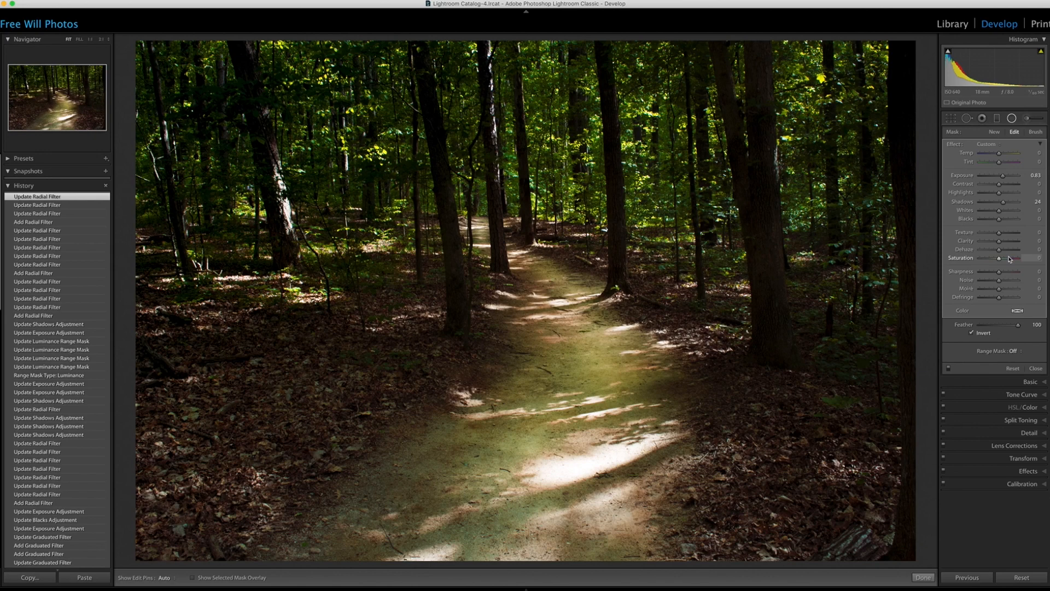
# - Paint along both edges of the trail with a reset Adjustment Brush at exposure -0.72, clarity 8 and size 12.0
pyautogui.click(1032, 121)
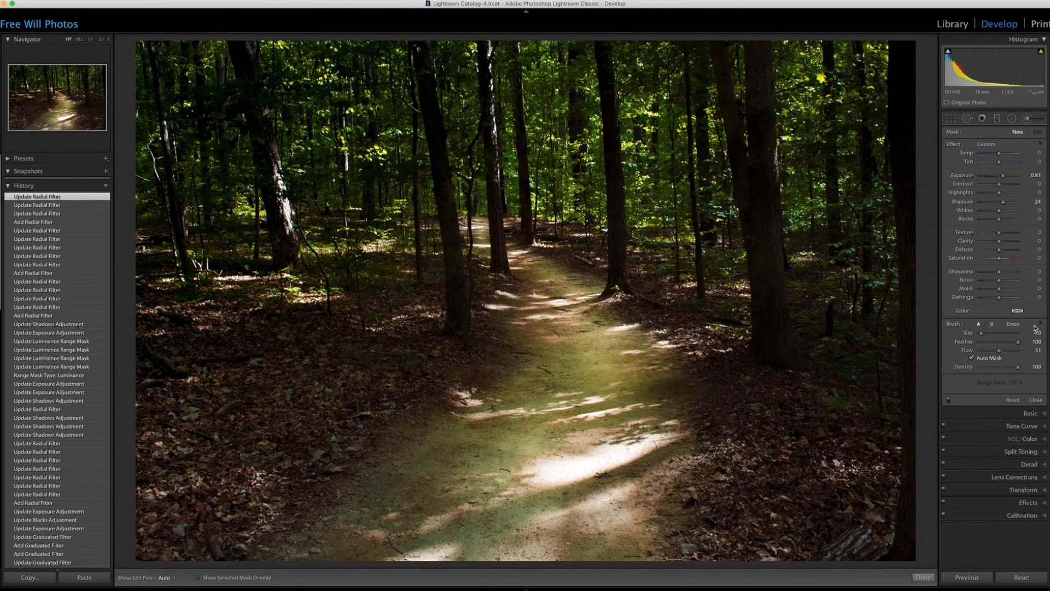
pyautogui.doubleClick(955, 144)
pyautogui.moveTo(999, 178); pyautogui.dragTo(996, 180)
pyautogui.moveTo(999, 241); pyautogui.dragTo(1002, 245)
pyautogui.scroll(6, 718, 523)
pyautogui.scroll(1, 707, 524)
pyautogui.moveTo(700, 546)
pyautogui.mouseDown()
pyautogui.moveTo(704, 367)
pyautogui.moveTo(649, 312)
pyautogui.mouseUp()
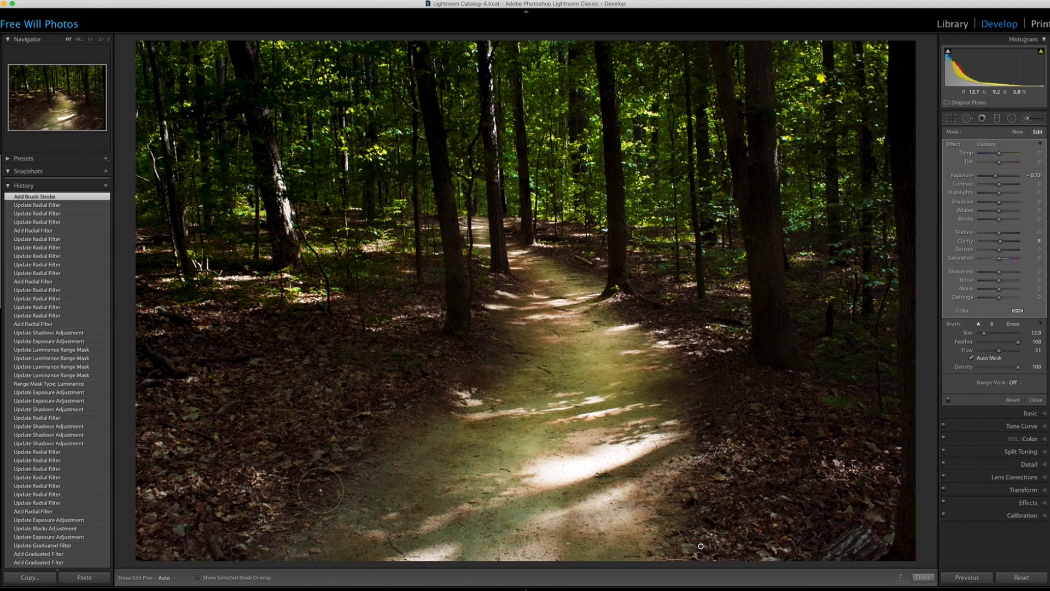
pyautogui.moveTo(451, 380); pyautogui.dragTo(485, 335)
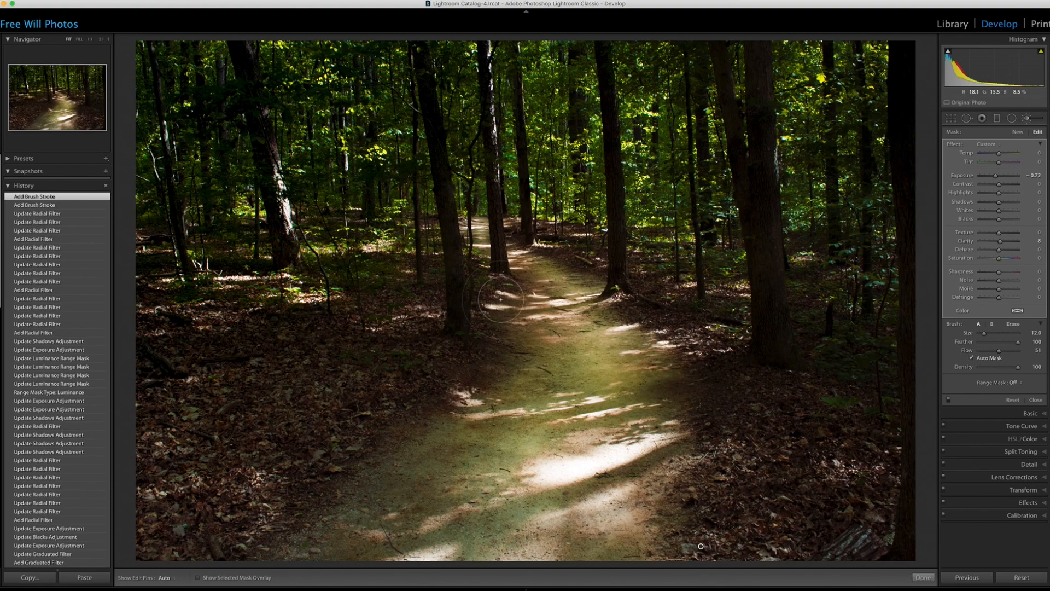
# - Extend the darkening strokes along both edges of the trail up to its far end, reducing the brush size to 8.0 and 5.0
pyautogui.scroll(-4, 501, 300)
pyautogui.moveTo(496, 291); pyautogui.dragTo(464, 352)
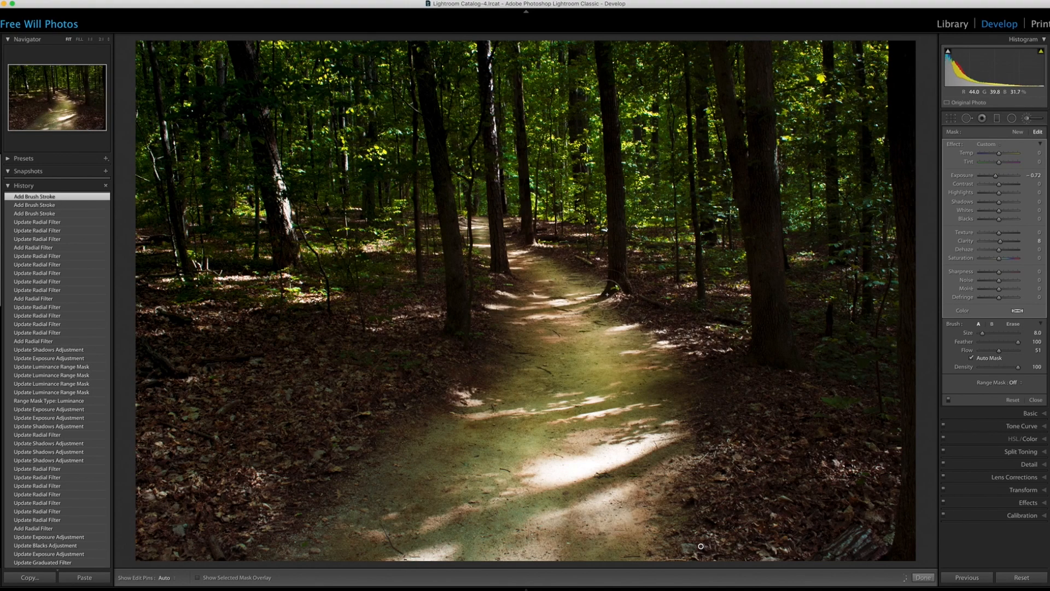
pyautogui.scroll(-3, 601, 282)
pyautogui.moveTo(598, 275)
pyautogui.mouseDown()
pyautogui.moveTo(527, 242)
pyautogui.moveTo(494, 272)
pyautogui.moveTo(524, 238)
pyautogui.moveTo(532, 245)
pyautogui.moveTo(509, 208)
pyautogui.mouseUp()
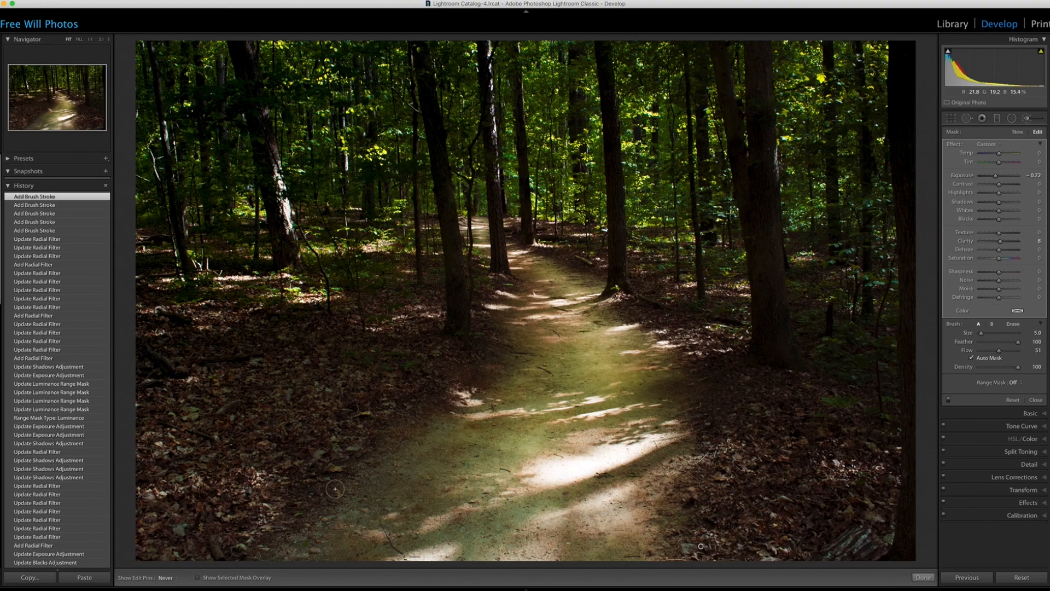
pyautogui.moveTo(379, 432); pyautogui.dragTo(383, 438)
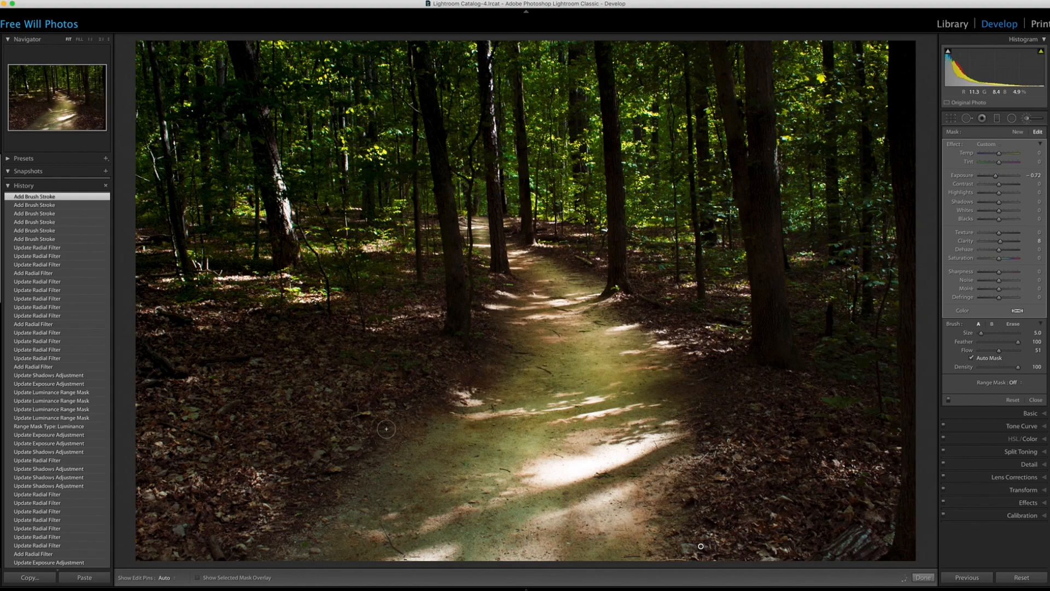
pyautogui.moveTo(468, 318)
pyautogui.mouseDown()
pyautogui.moveTo(483, 336)
pyautogui.moveTo(509, 315)
pyautogui.mouseUp()
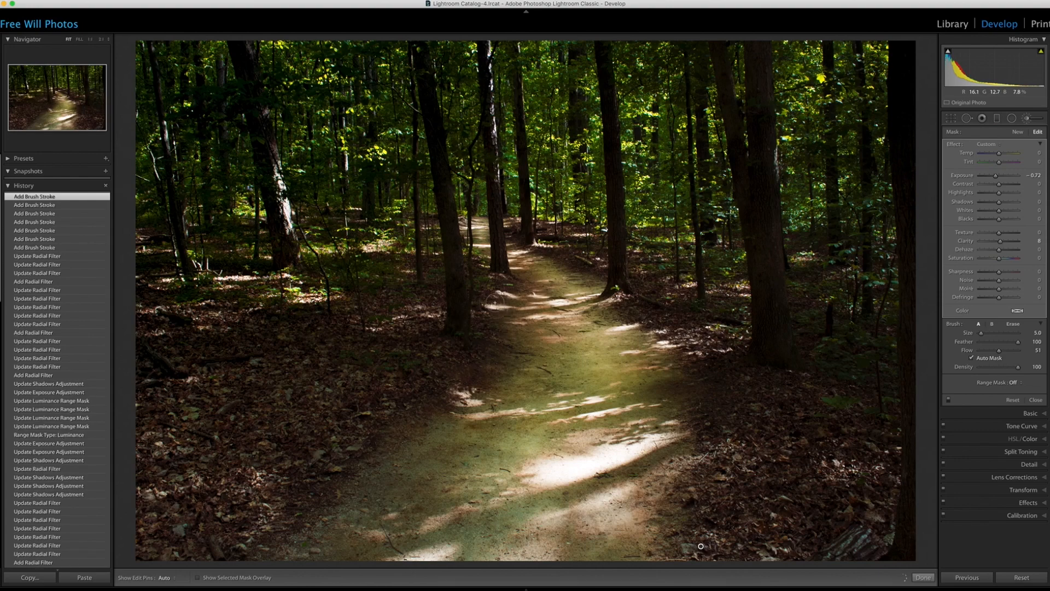
pyautogui.press('h')
pyautogui.moveTo(645, 318); pyautogui.dragTo(634, 310)
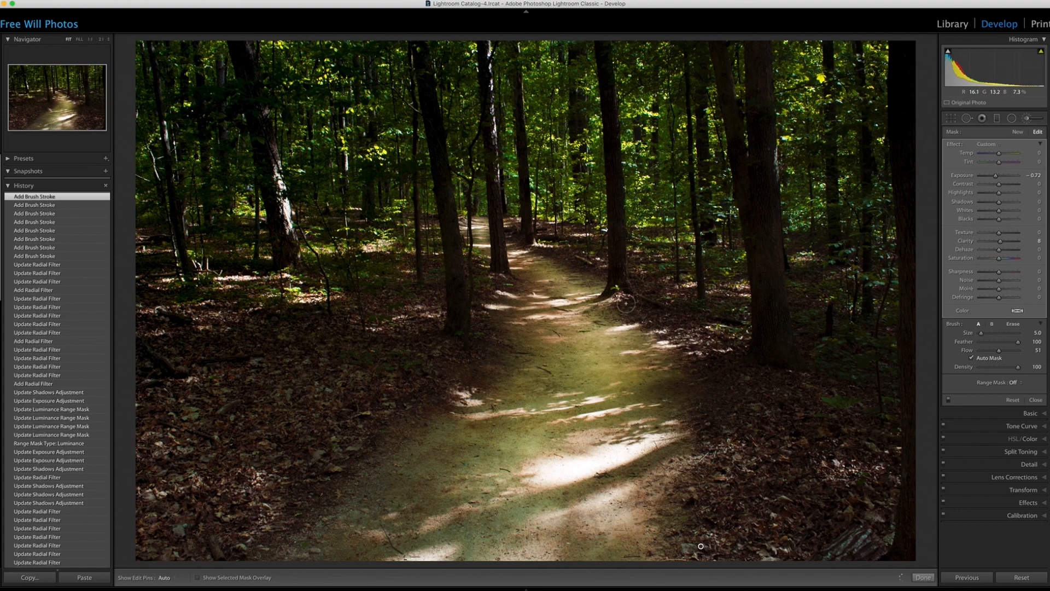
pyautogui.moveTo(704, 410); pyautogui.dragTo(698, 540)
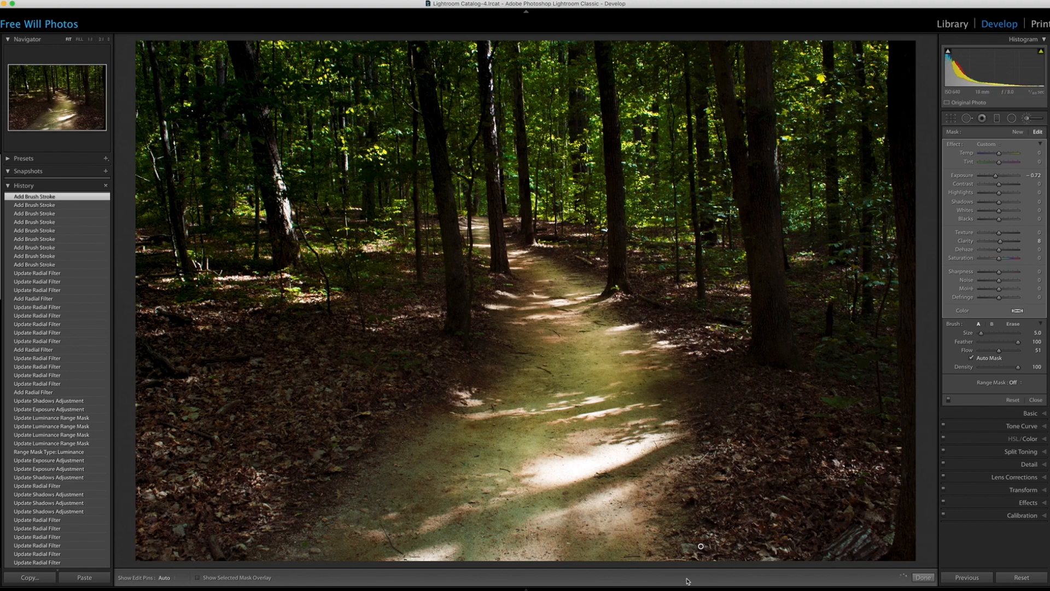
# - Check the brush mask with its overlay and erase the spill on the trail's surface with a size 4.0 eraser
pyautogui.press('o')
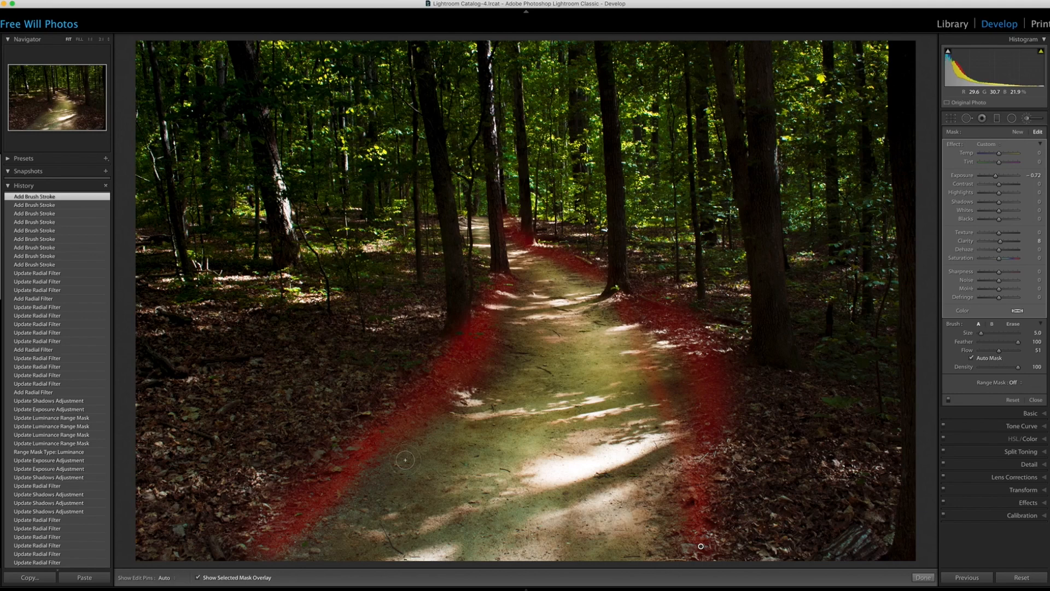
pyautogui.click(1013, 324)
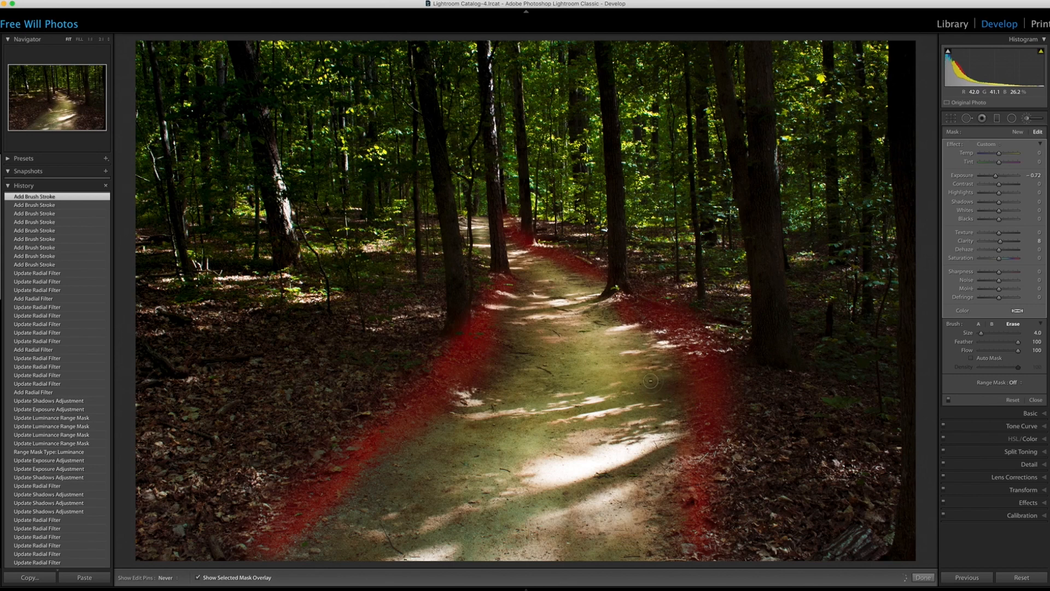
pyautogui.press('h')
pyautogui.moveTo(668, 373); pyautogui.dragTo(520, 347)
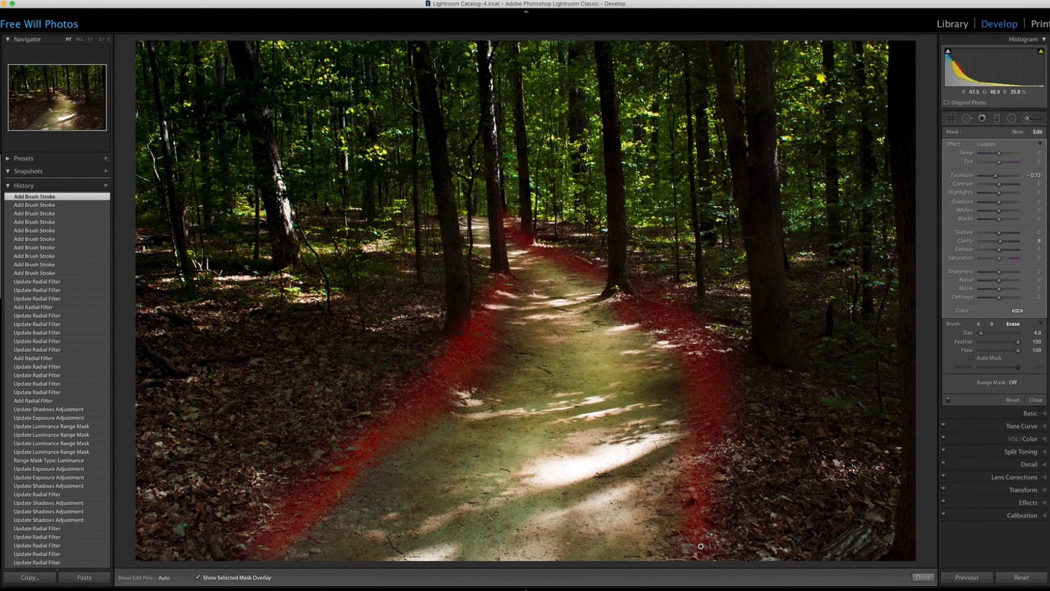
pyautogui.press('o')
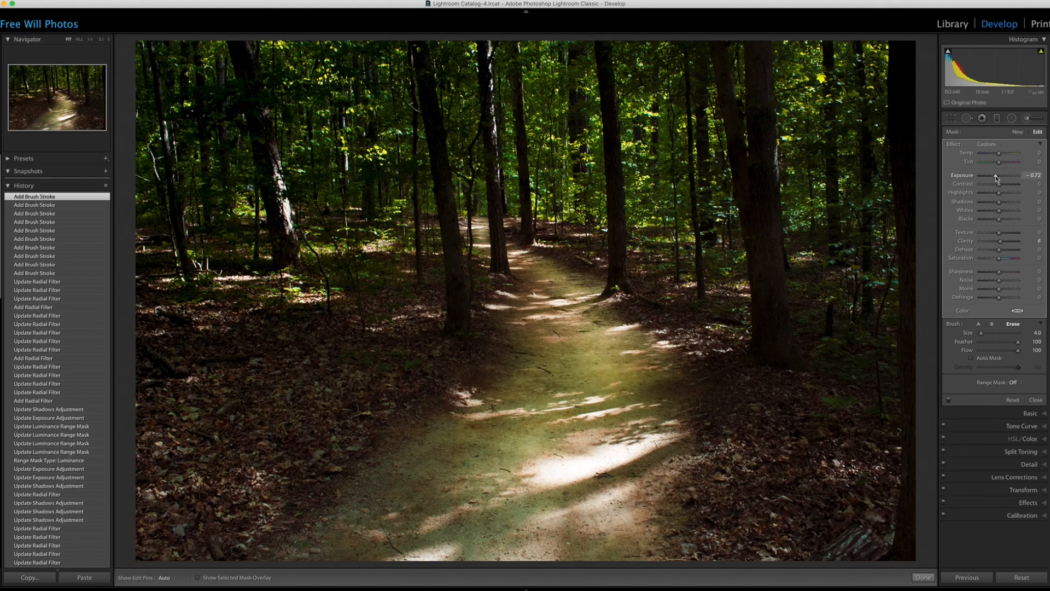
# - Lower the trail-edge brush exposure to -1.17, set its range mask to Luminance, and close the Adjustment Brush
pyautogui.moveTo(996, 178); pyautogui.dragTo(987, 177)
pyautogui.moveTo(994, 178); pyautogui.dragTo(994, 177)
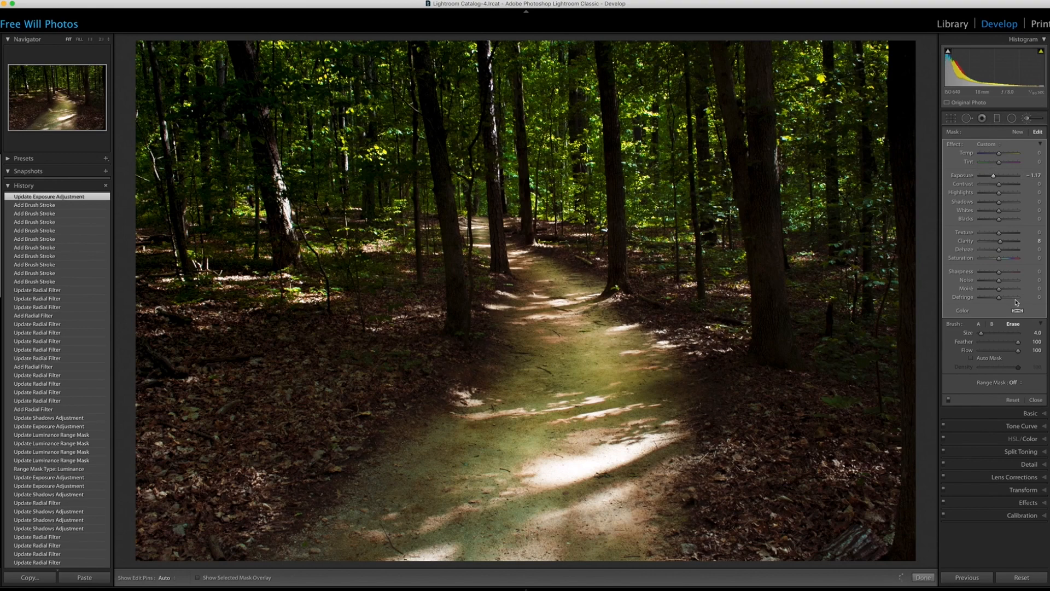
pyautogui.click(1015, 383)
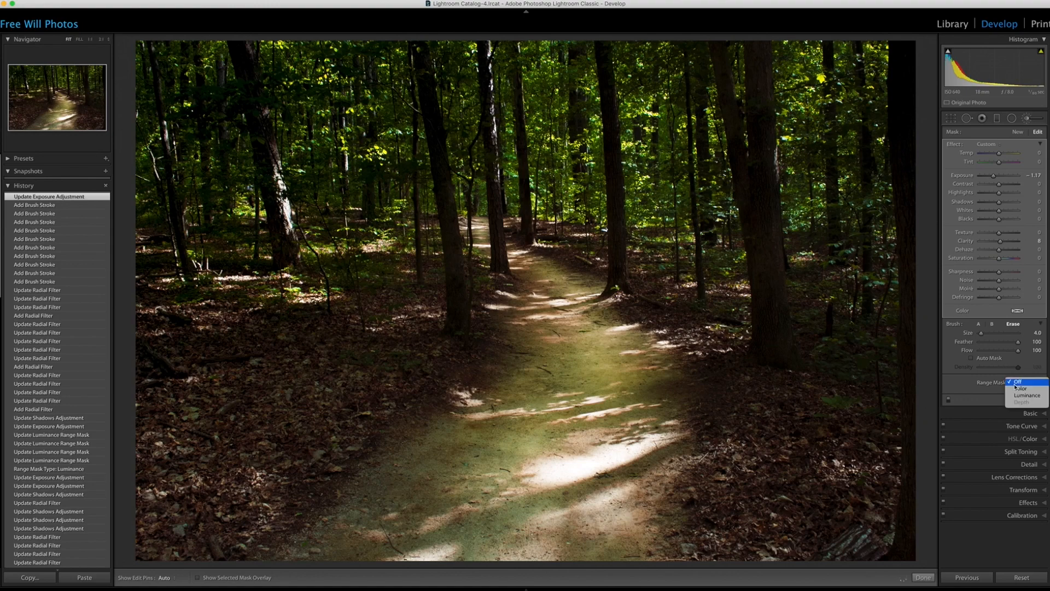
pyautogui.click(1021, 396)
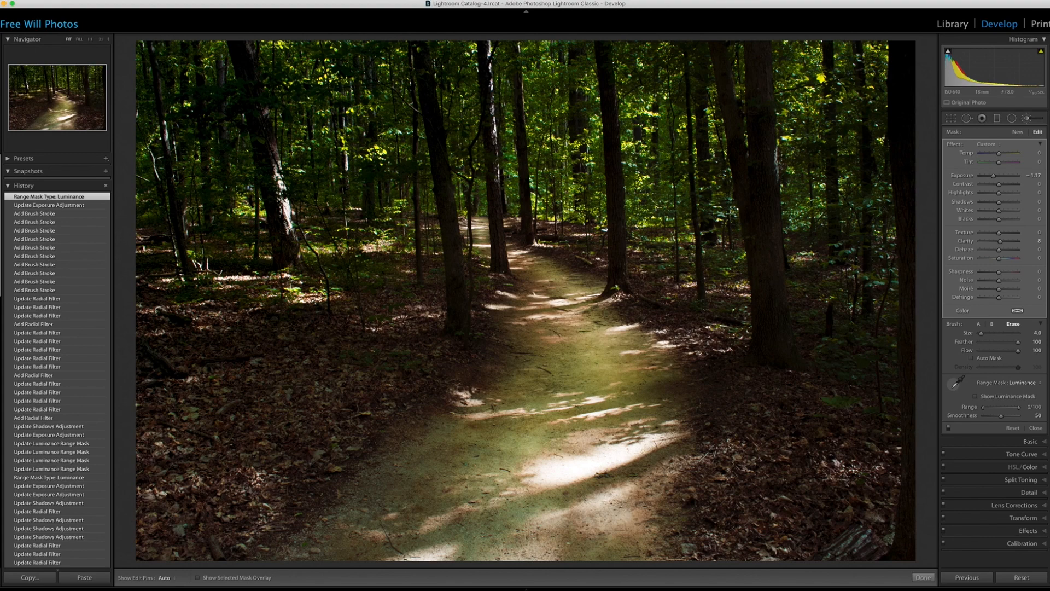
pyautogui.click(956, 383)
pyautogui.click(955, 383)
pyautogui.click(1026, 120)
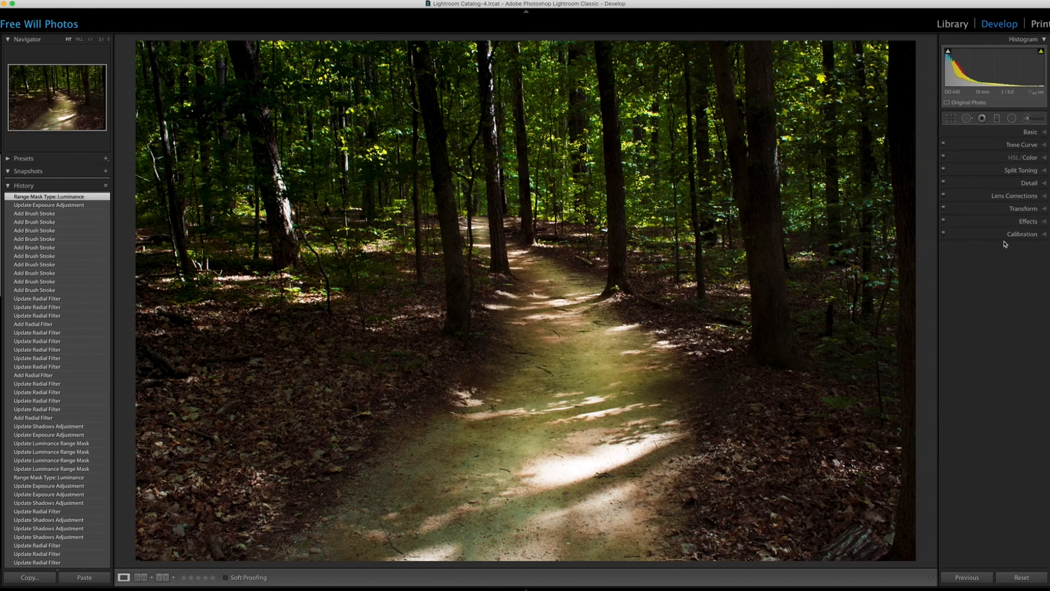
# - Enable lens profile corrections and remove chromatic aberration from the photo
pyautogui.click(1043, 199)
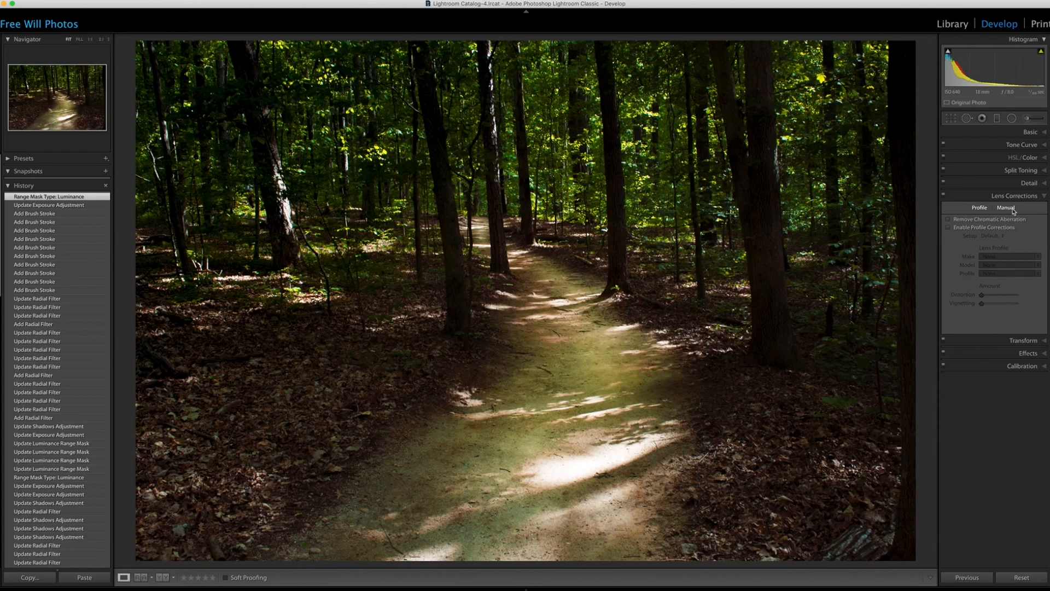
pyautogui.click(948, 229)
pyautogui.click(949, 219)
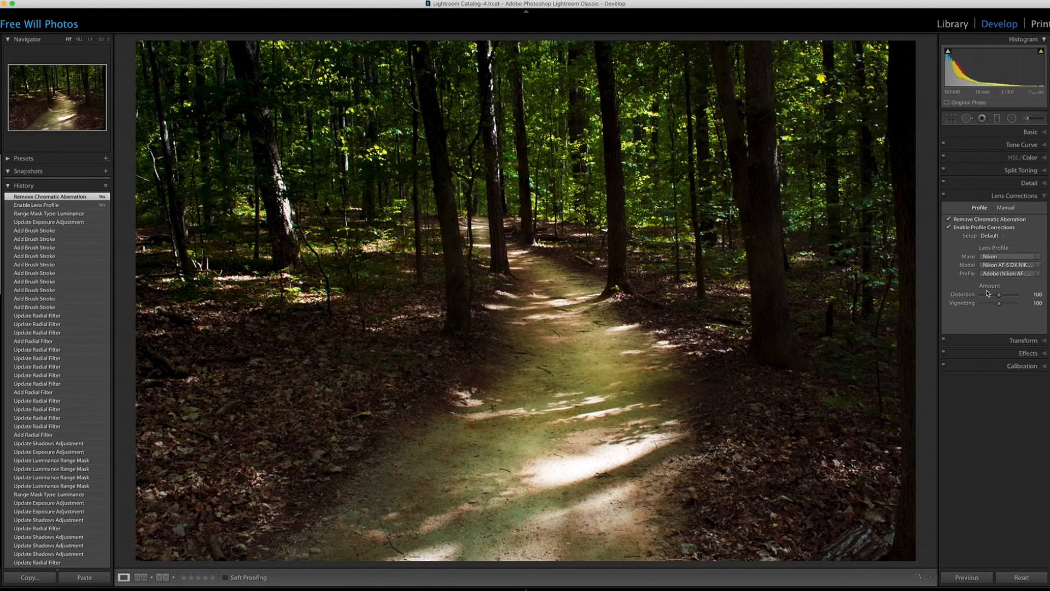
pyautogui.click(1042, 196)
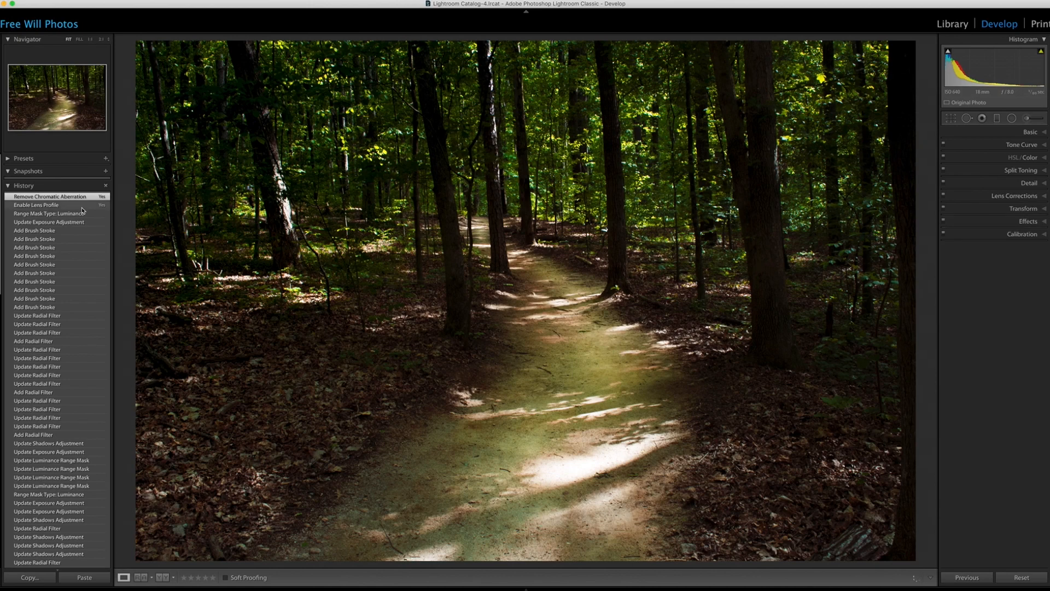
# - Collapse the edit history and view the finished photo full screen
pyautogui.click(8, 186)
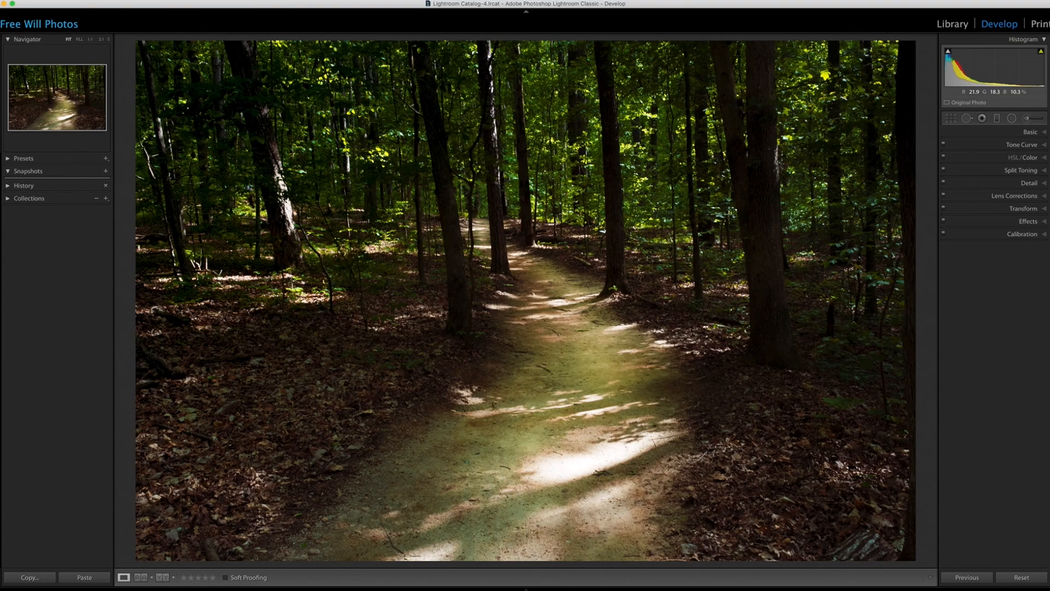
pyautogui.press('f')
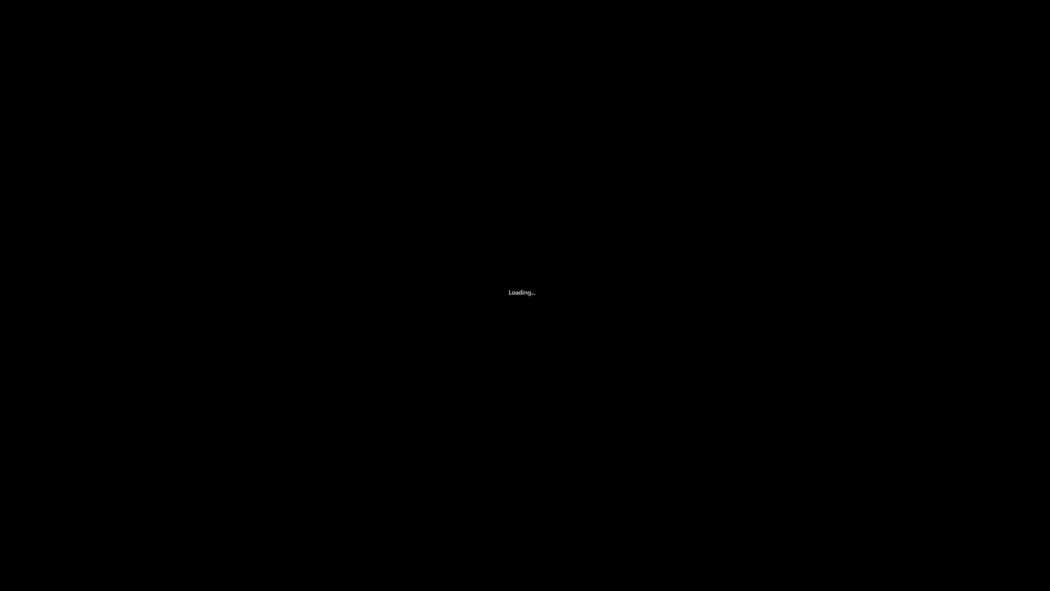